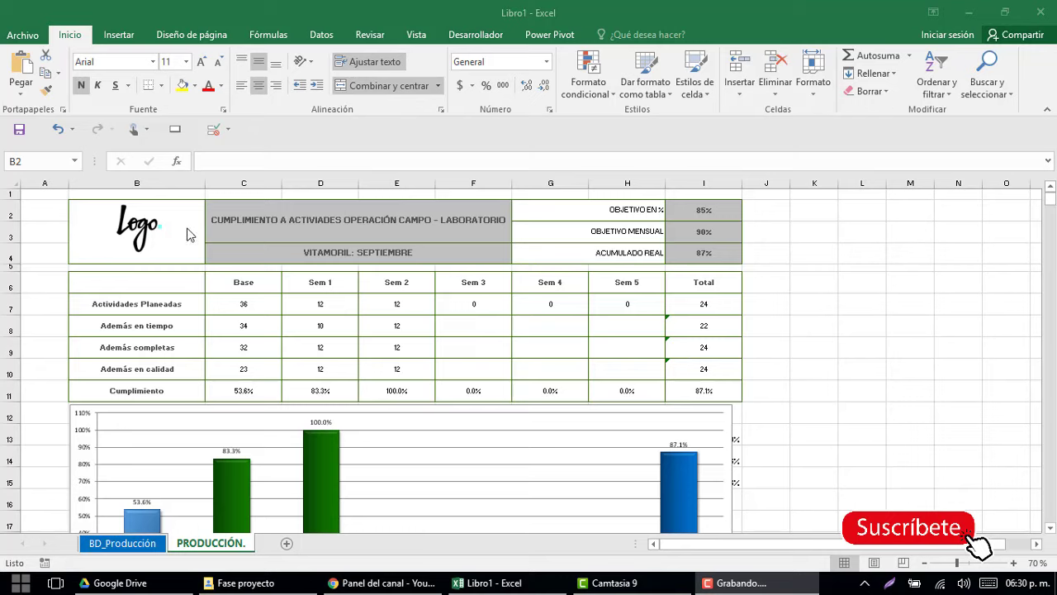
# - Review the header block: logo, title, VITAMORIL: SEPTIEMBRE subtitle, 85% and 90% objectives, accumulated value
pyautogui.moveTo(195, 225); pyautogui.dragTo(660, 231)
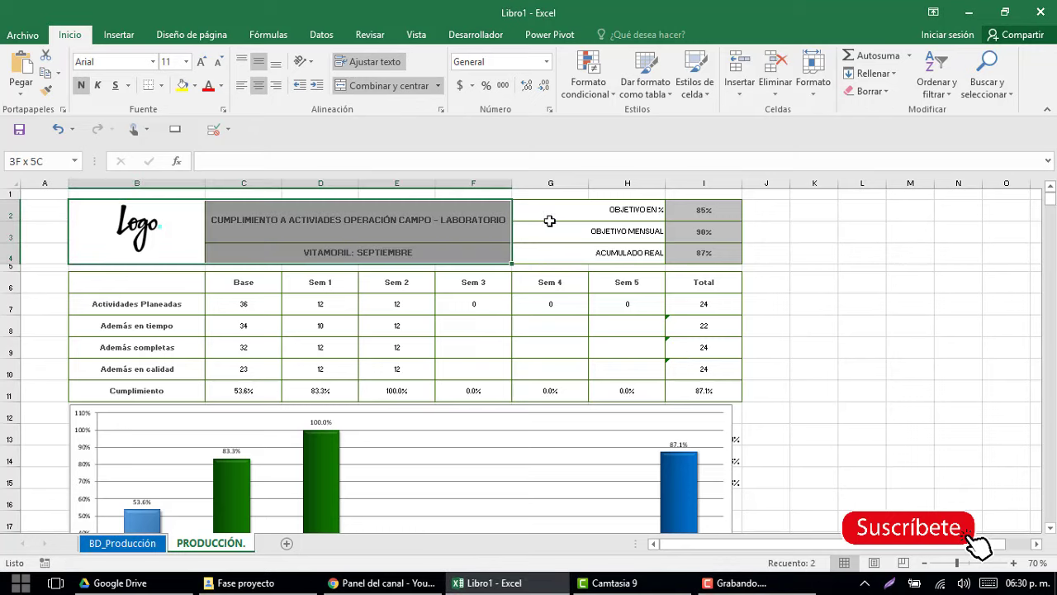
pyautogui.click(192, 243)
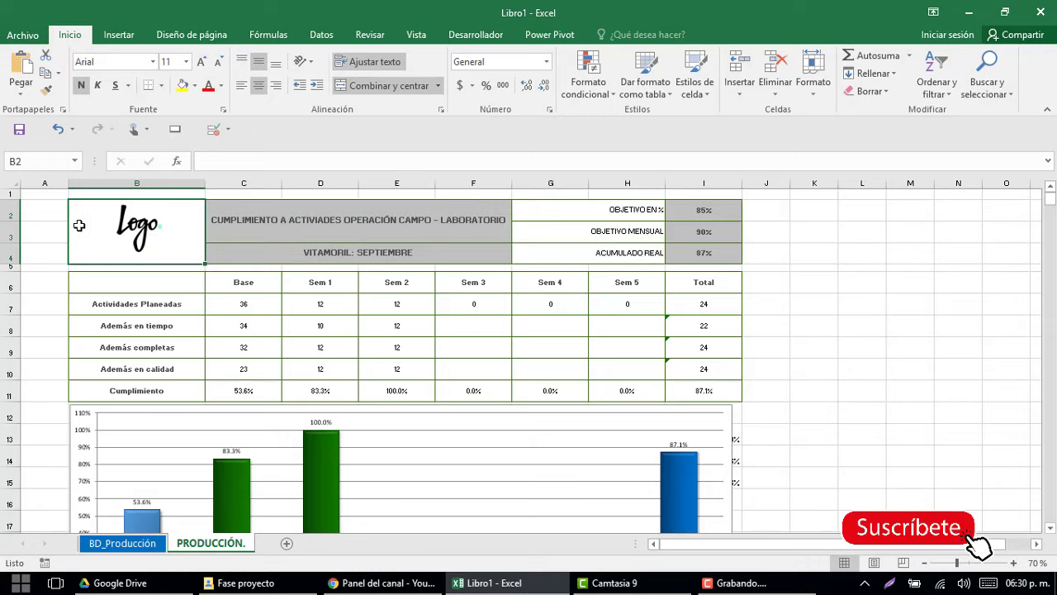
pyautogui.click(261, 227)
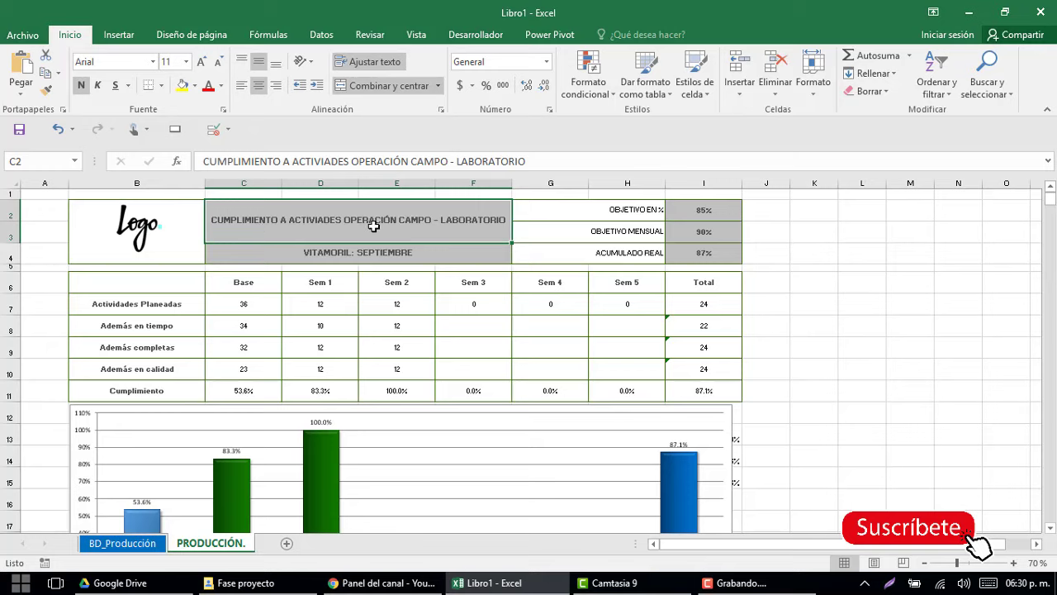
pyautogui.click(361, 253)
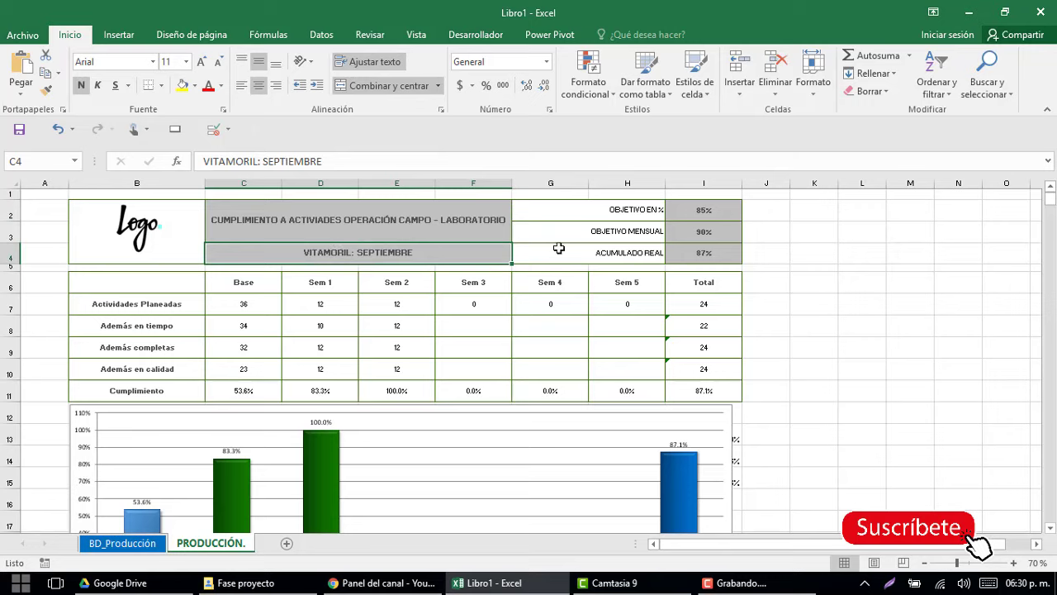
pyautogui.click(574, 211)
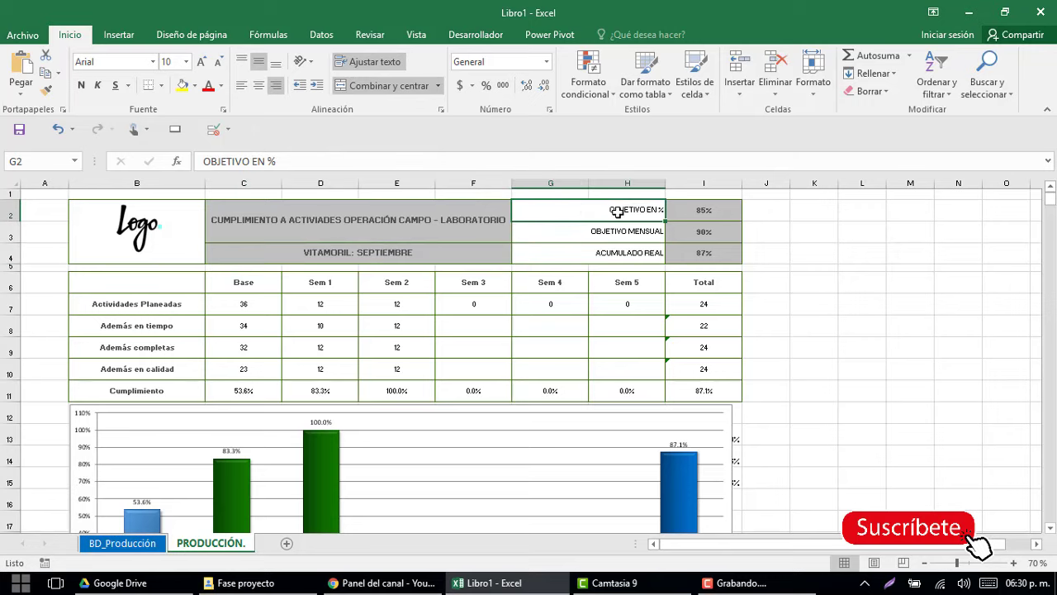
pyautogui.click(679, 213)
pyautogui.click(654, 237)
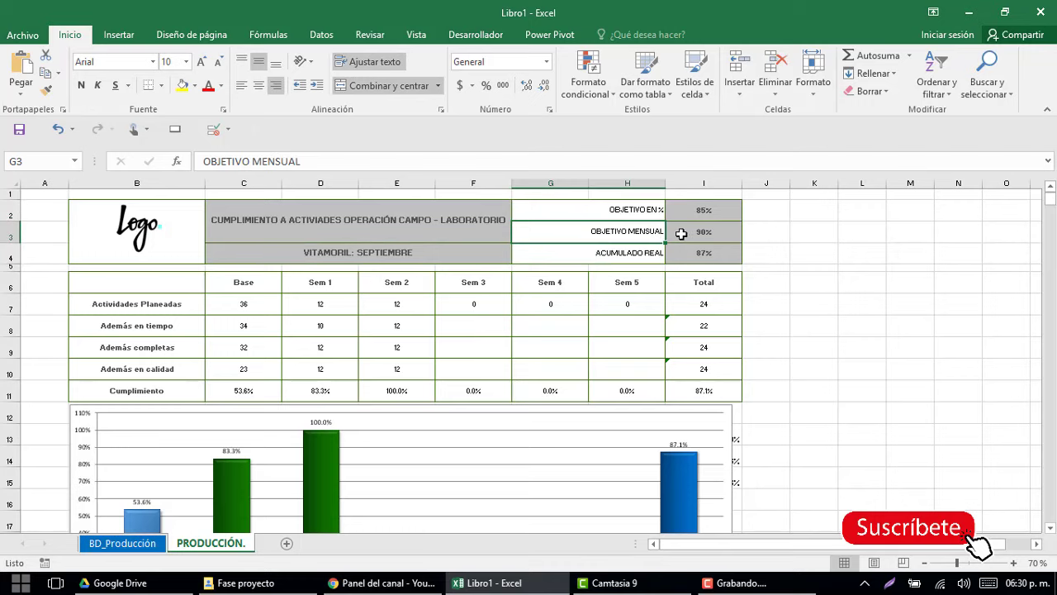
pyautogui.click(683, 233)
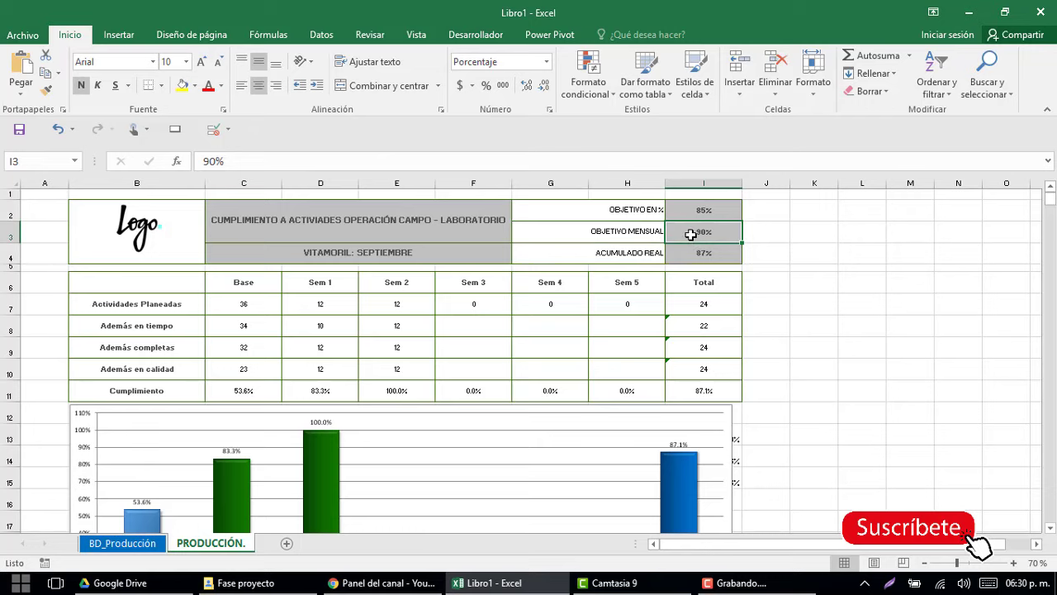
pyautogui.click(670, 256)
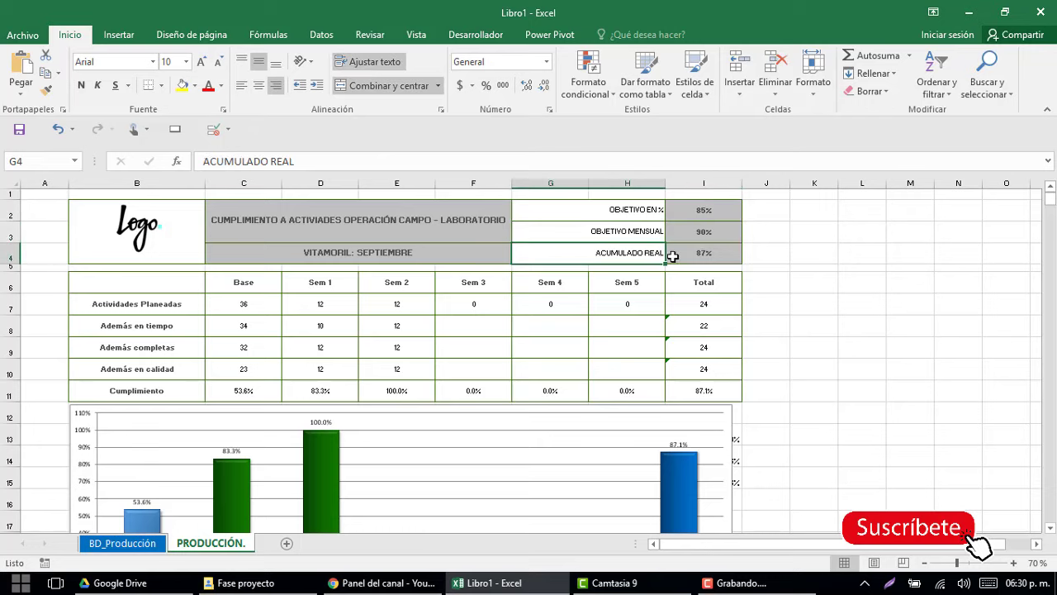
pyautogui.click(702, 256)
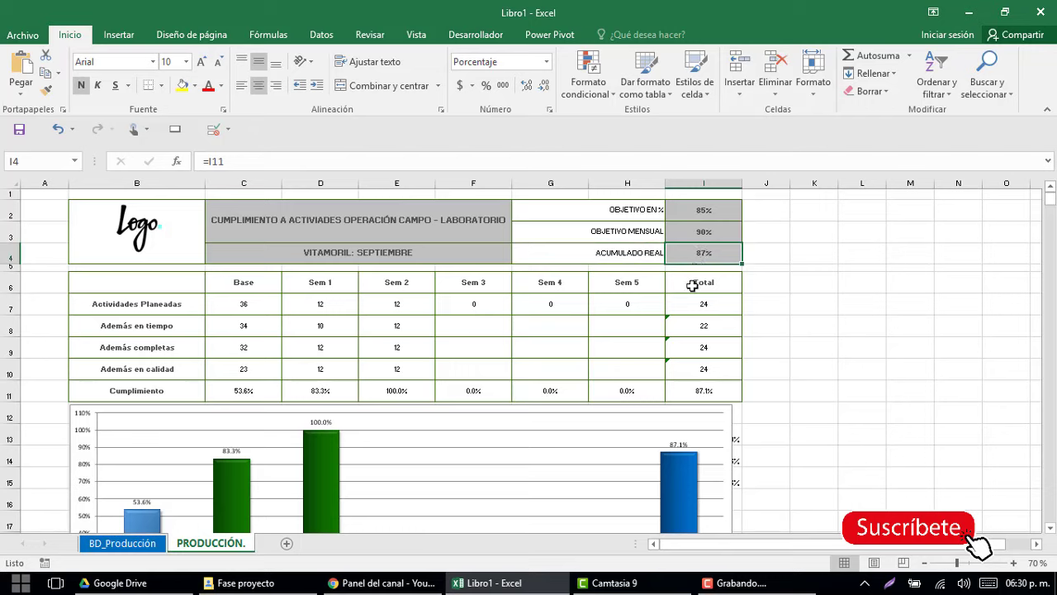
# - Step through the table's column headers from Base across the weeks to Total
pyautogui.click(187, 285)
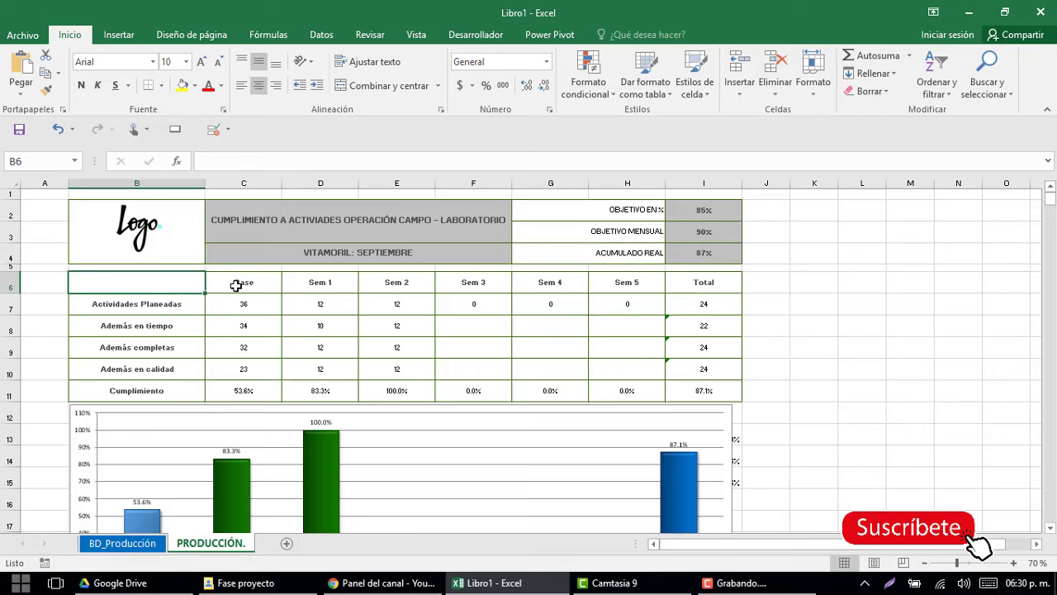
pyautogui.click(236, 285)
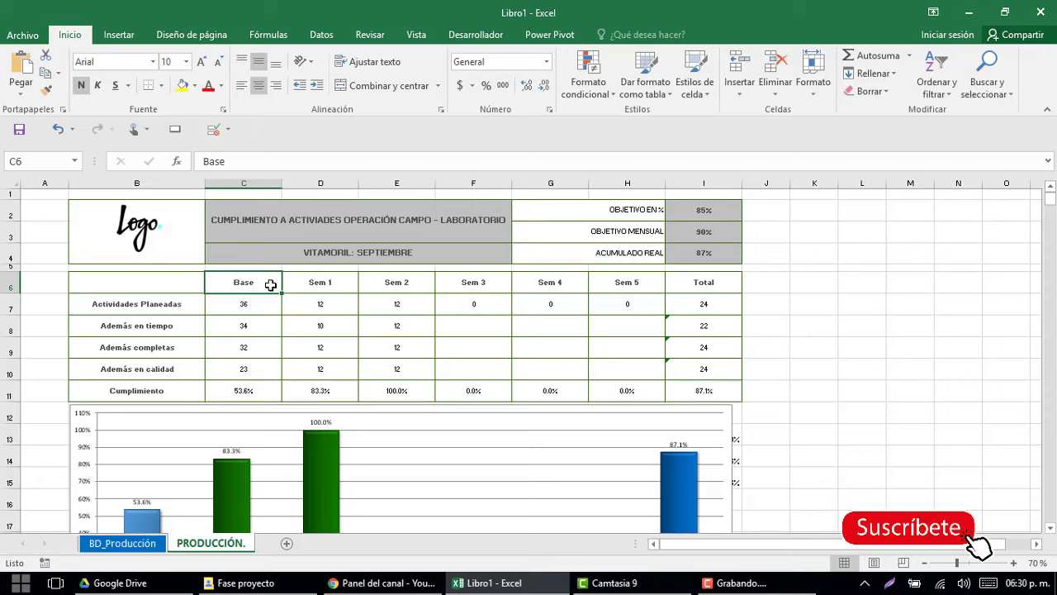
pyautogui.press('Right')
pyautogui.press('Right')
pyautogui.press('Right')
pyautogui.press('Right')
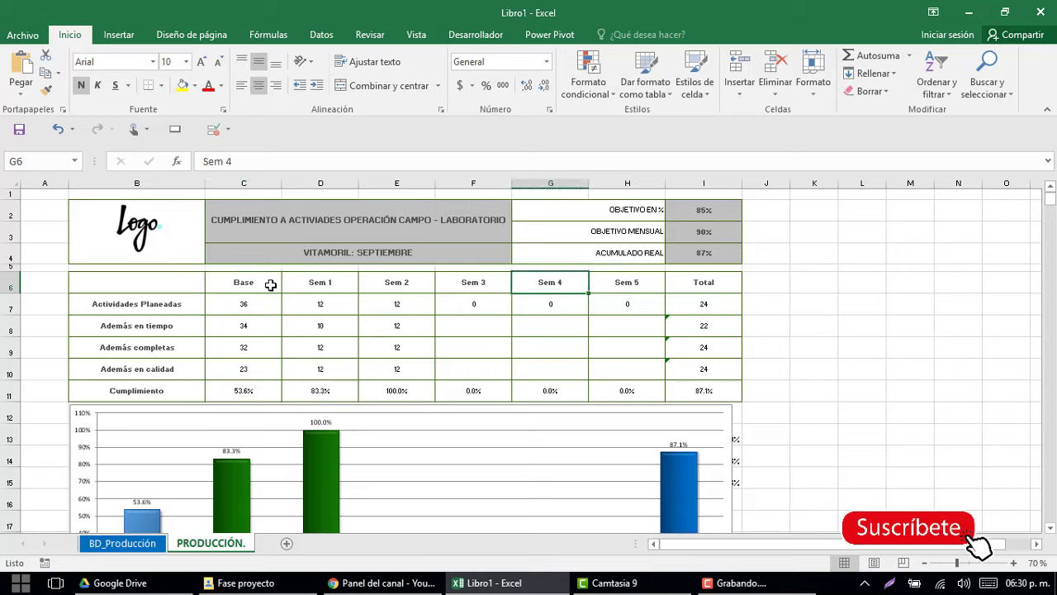
pyautogui.press('Right')
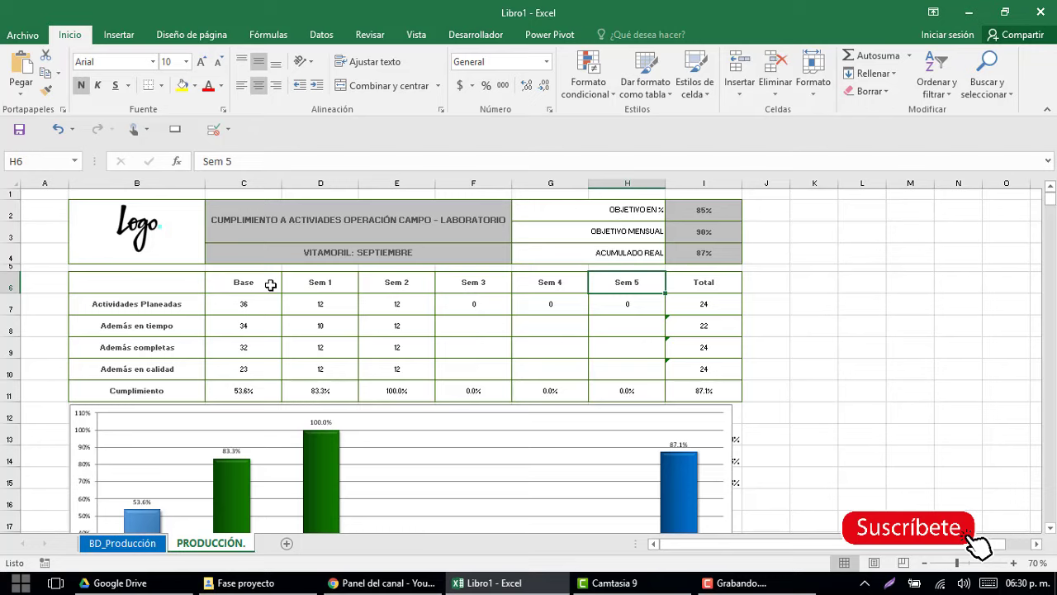
pyautogui.press('Right')
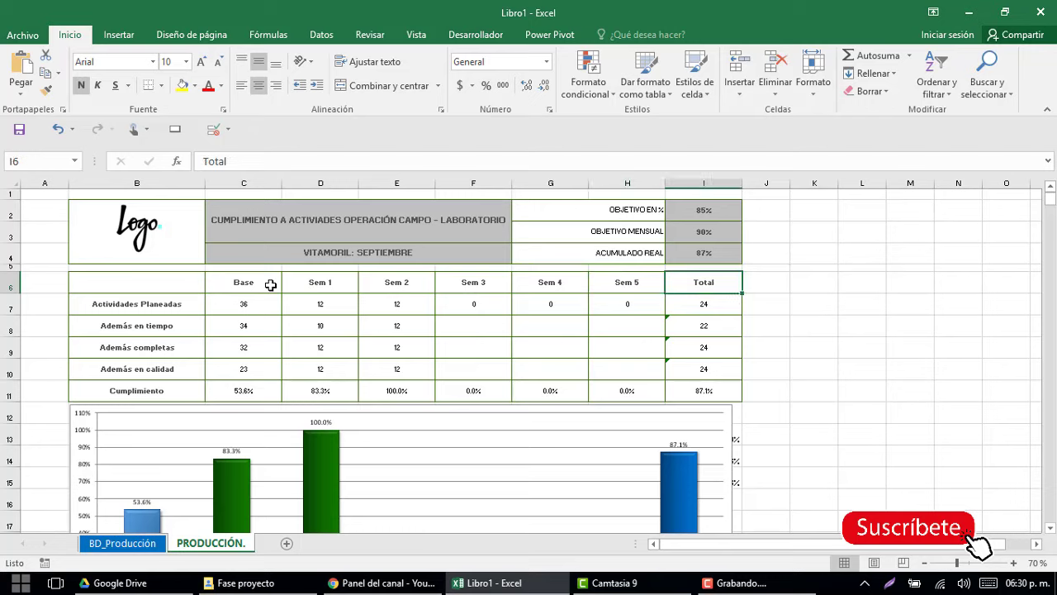
pyautogui.press('Left')
pyautogui.press('Left')
pyautogui.press('Left')
pyautogui.press('Left')
pyautogui.press('Left')
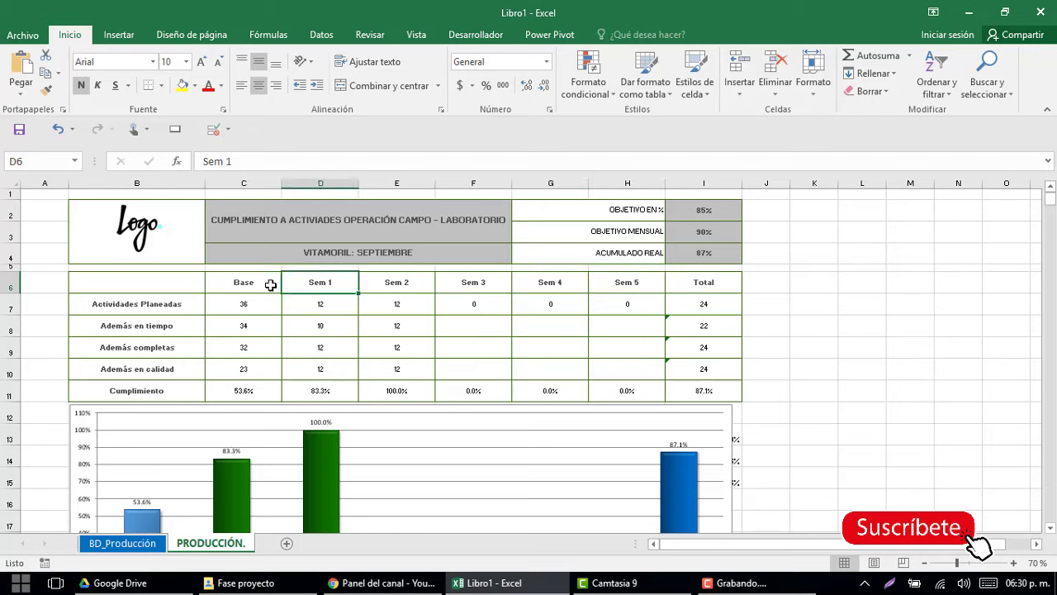
# - Review the row labels from Actividades Planeadas down to Cumplimiento
pyautogui.click(168, 309)
pyautogui.moveTo(169, 303); pyautogui.dragTo(168, 390)
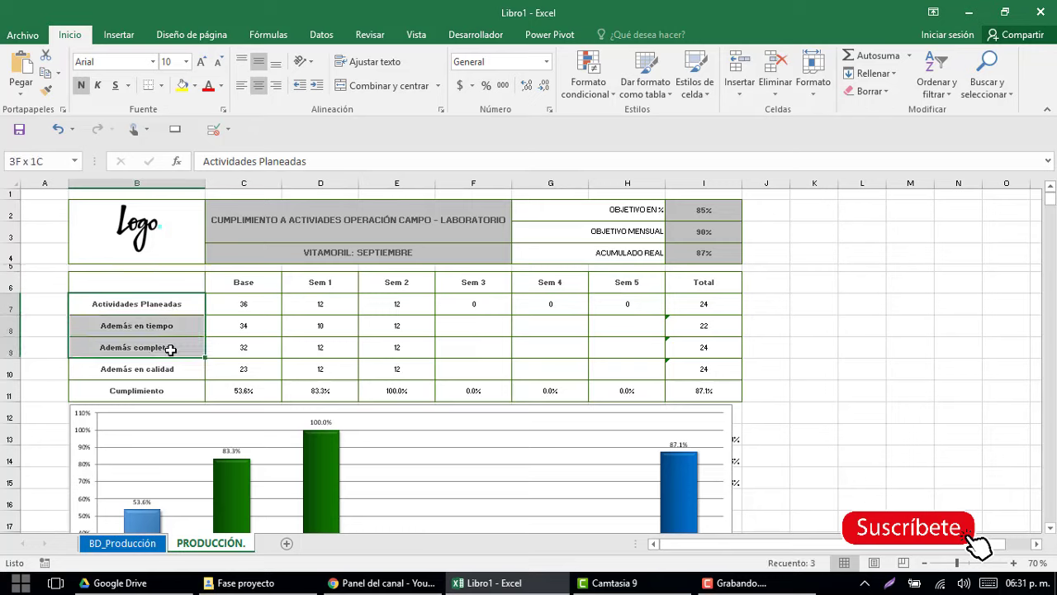
pyautogui.click(154, 304)
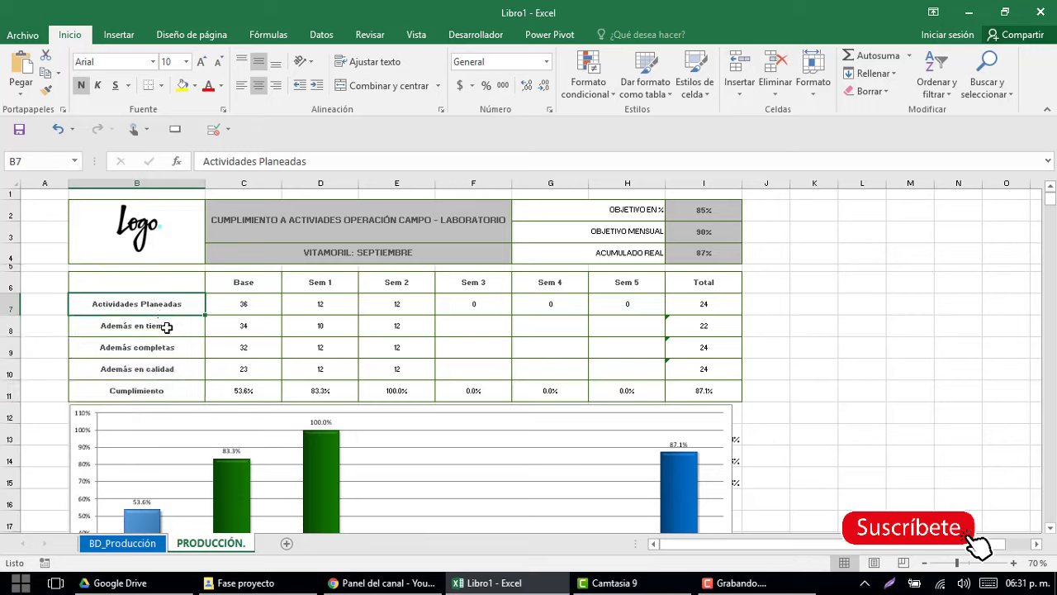
pyautogui.click(168, 331)
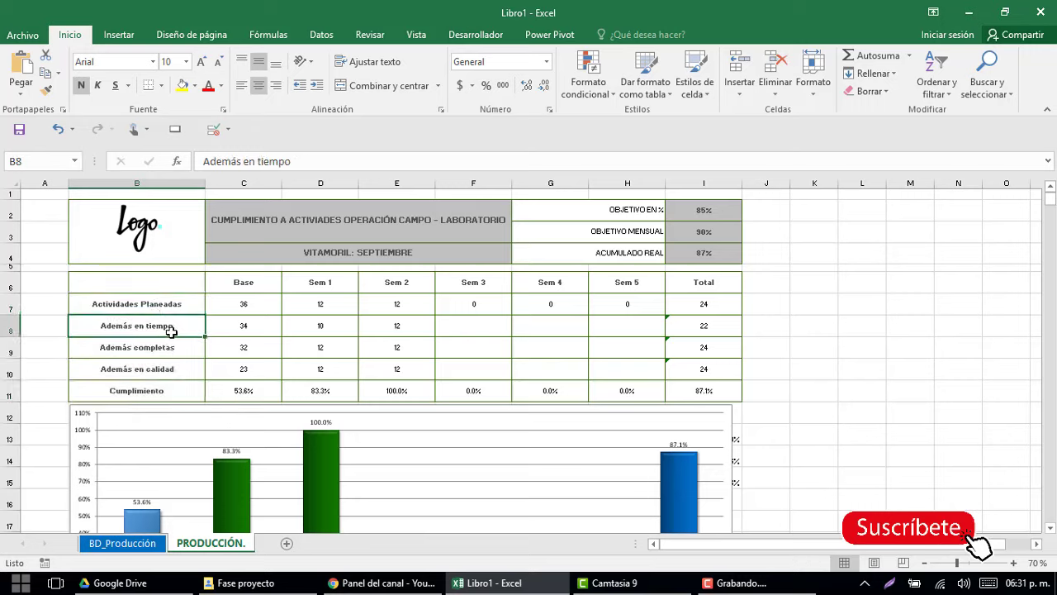
pyautogui.click(182, 353)
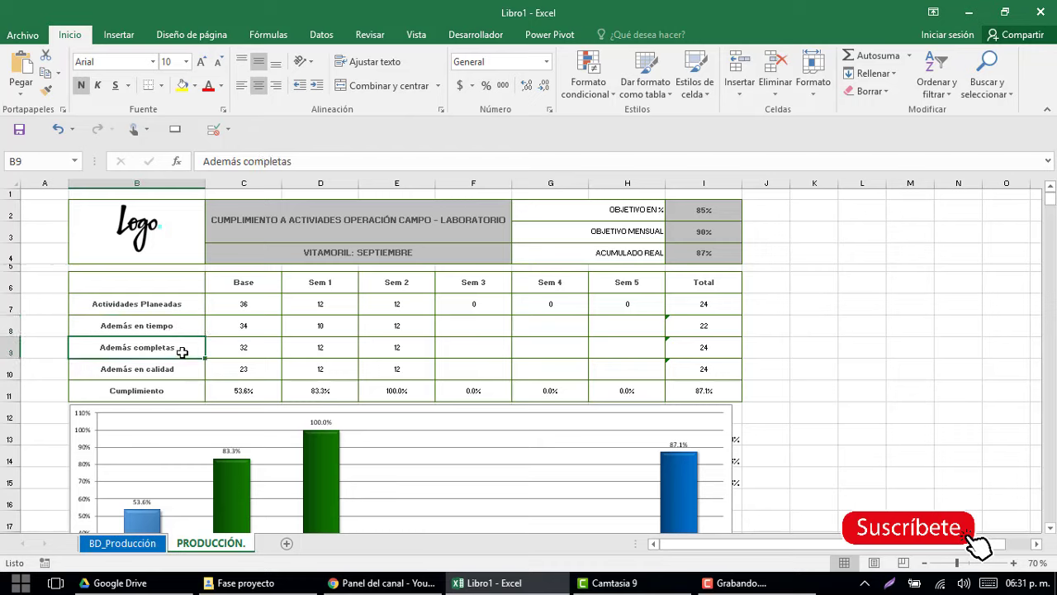
pyautogui.click(179, 372)
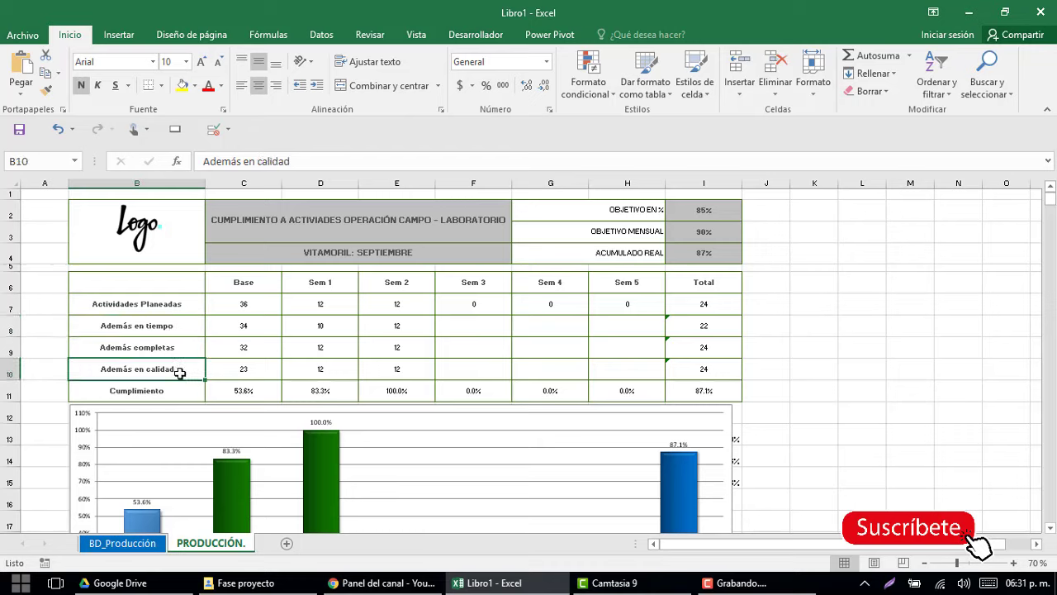
pyautogui.click(177, 393)
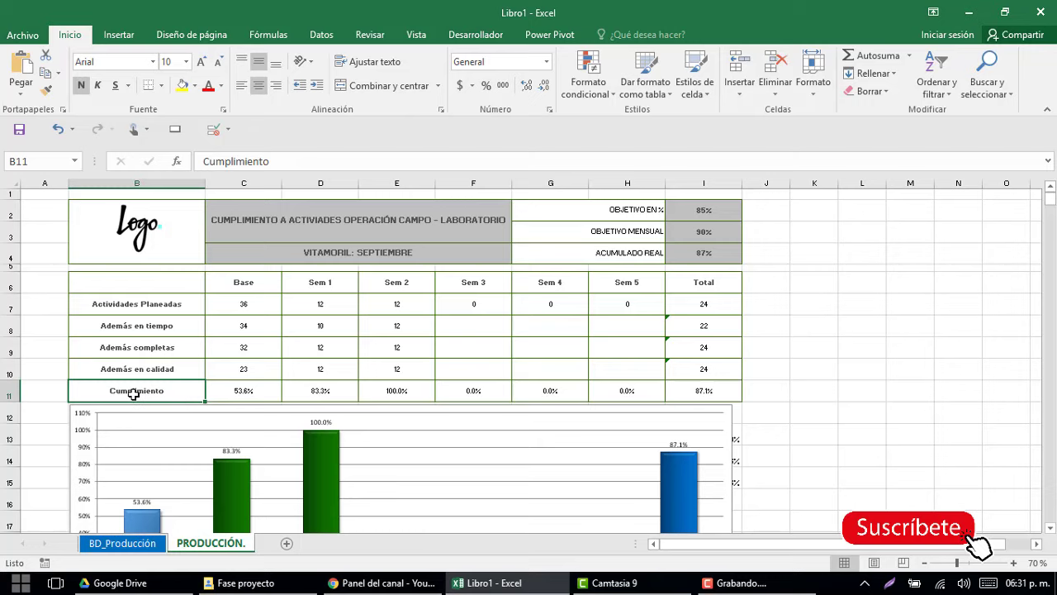
# - Move the compliance column chart further down the sheet
pyautogui.scroll(-1, 135, 381)
pyautogui.scroll(-2, 222, 347)
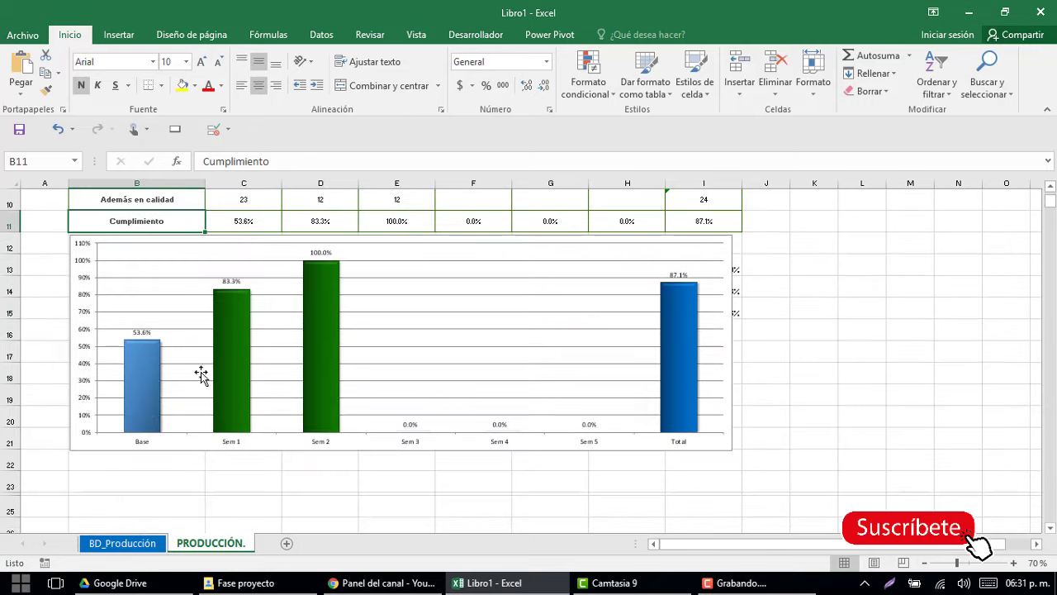
pyautogui.click(103, 442)
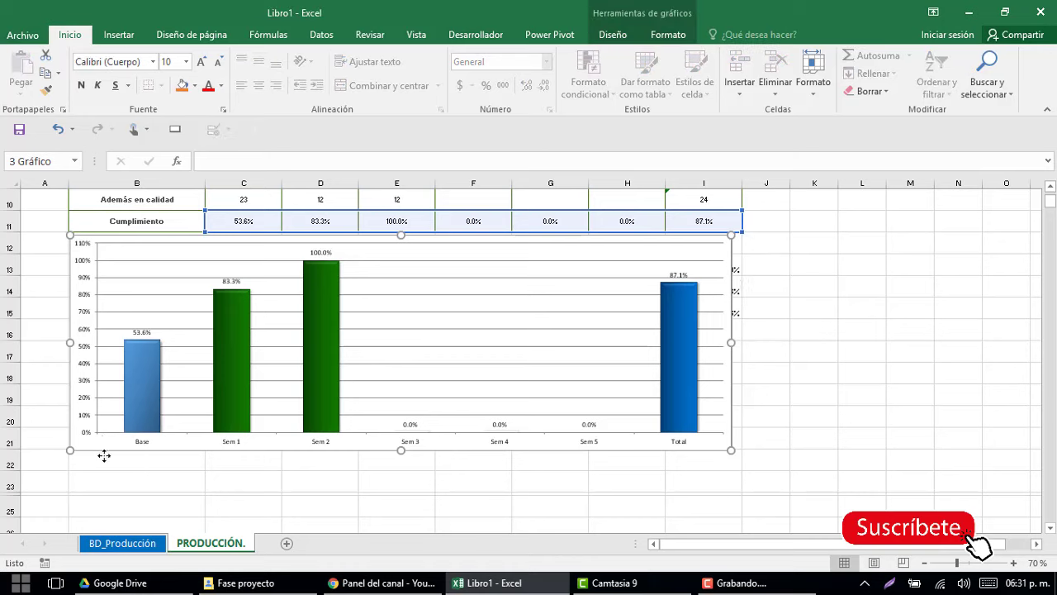
pyautogui.moveTo(104, 455); pyautogui.dragTo(120, 455)
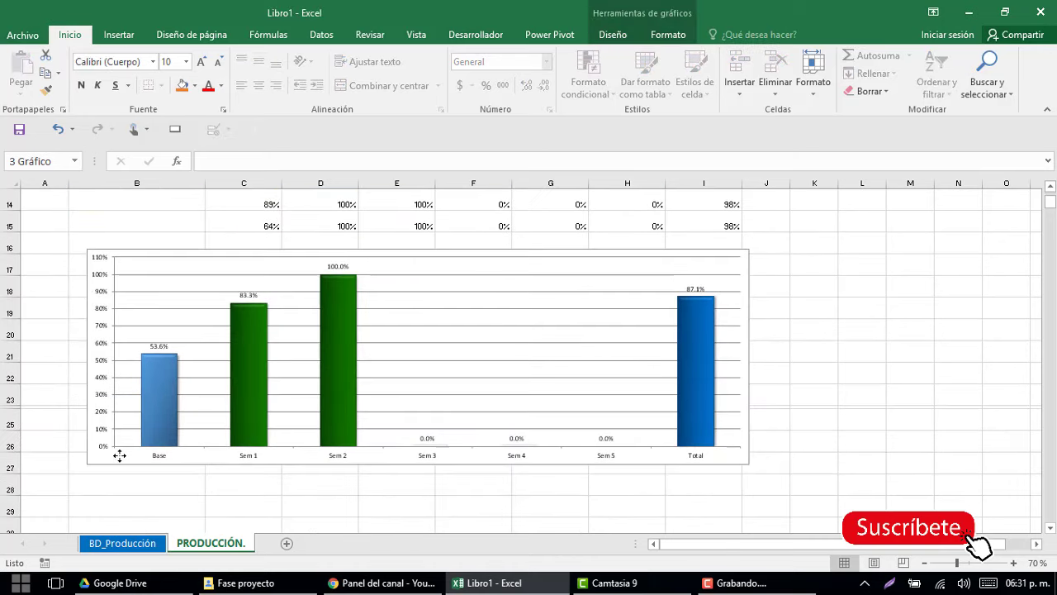
pyautogui.scroll(3, 118, 463)
pyautogui.click(158, 441)
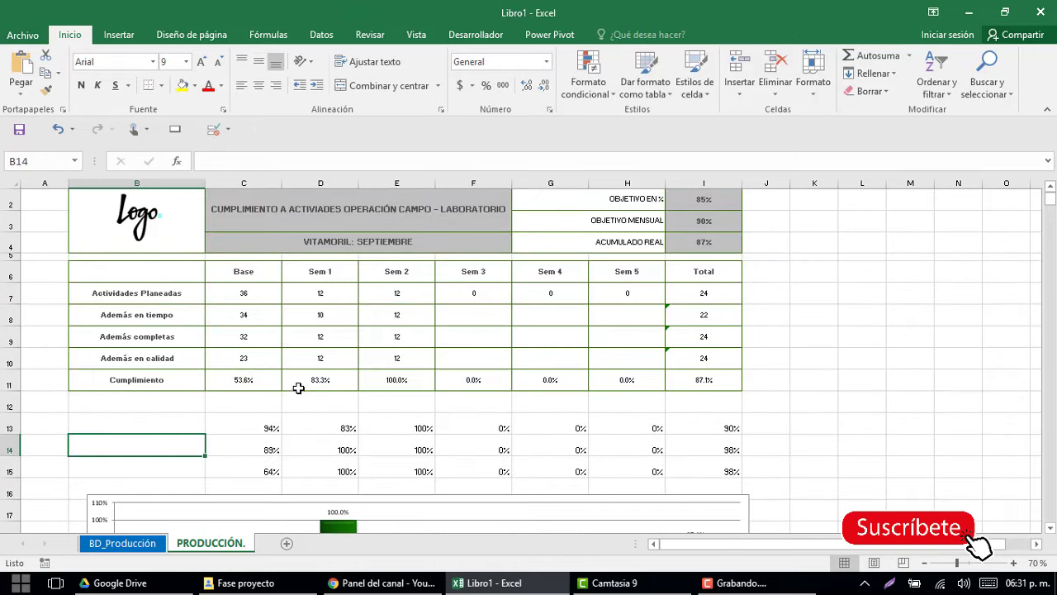
# - Inspect the formulas behind the Base compliance percentage and the helper ratio in C13
pyautogui.click(266, 384)
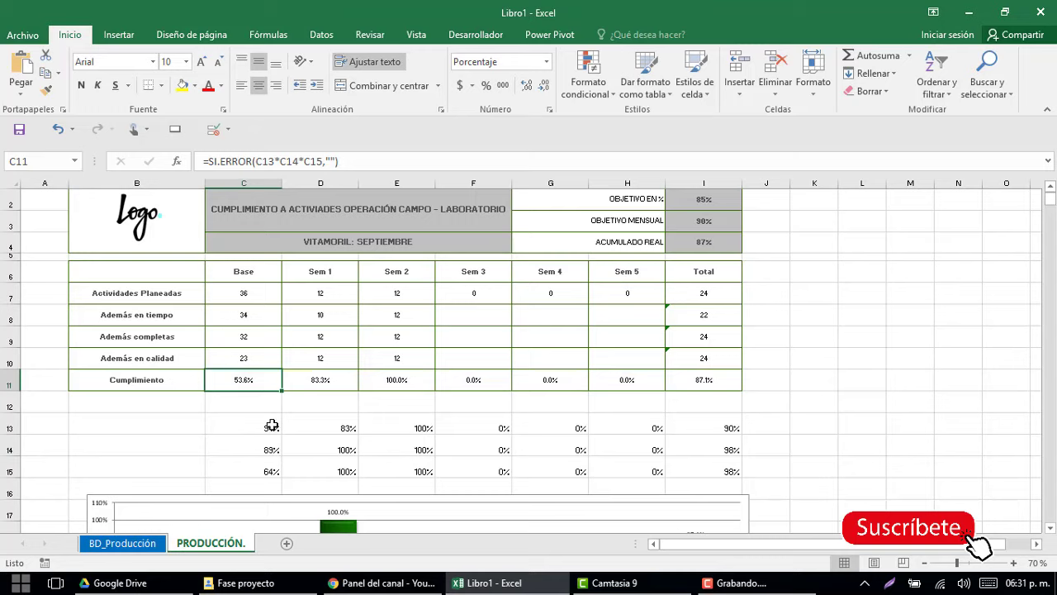
pyautogui.click(270, 428)
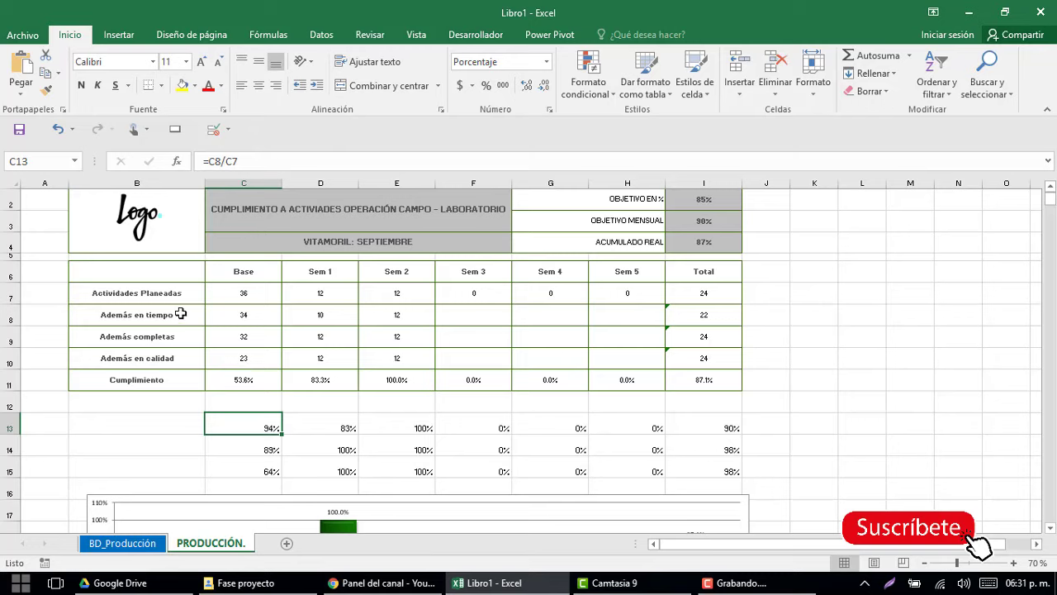
pyautogui.moveTo(182, 314); pyautogui.dragTo(177, 358)
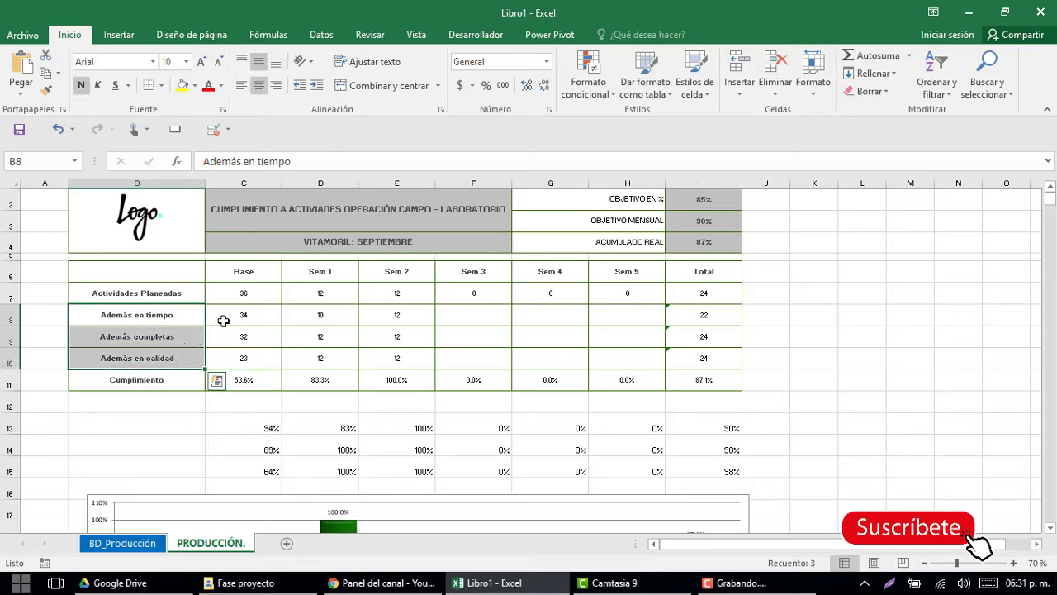
pyautogui.click(171, 317)
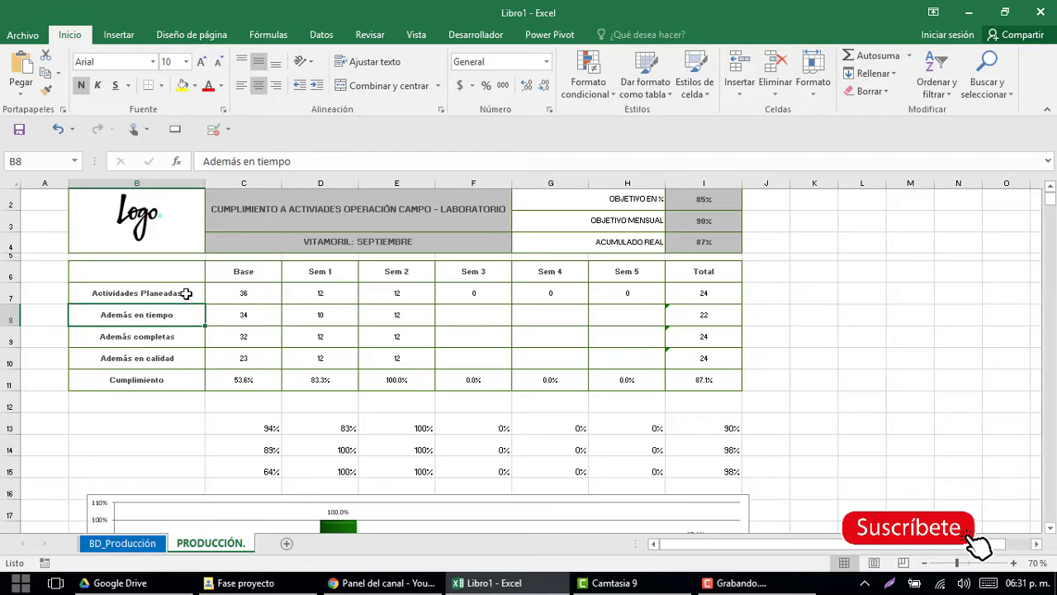
pyautogui.click(239, 314)
pyautogui.click(259, 428)
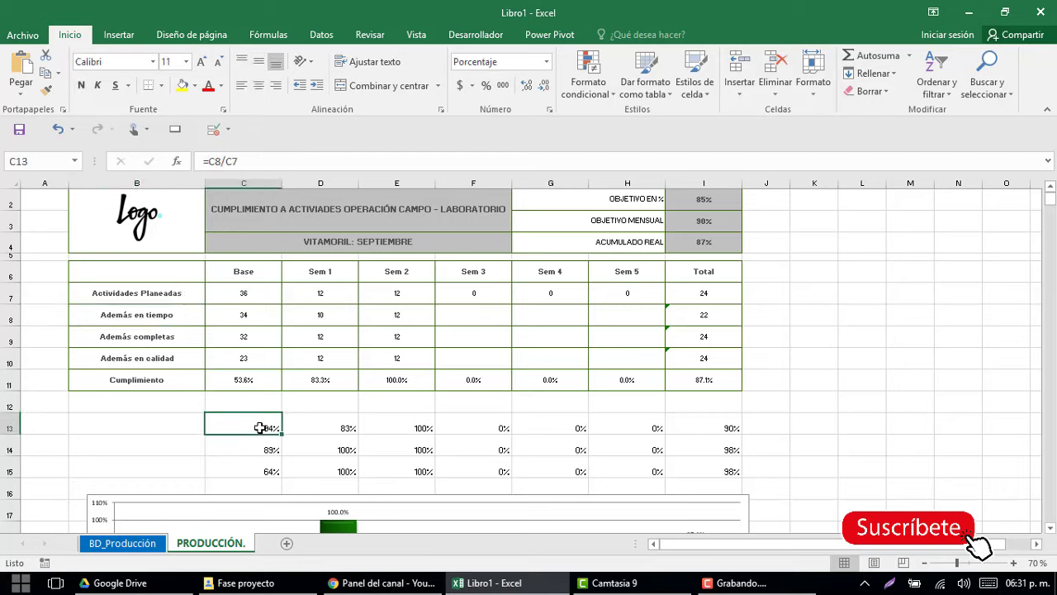
# - Enter =C8/C7 in C13 and fill it across to I13
pyautogui.click(235, 165)
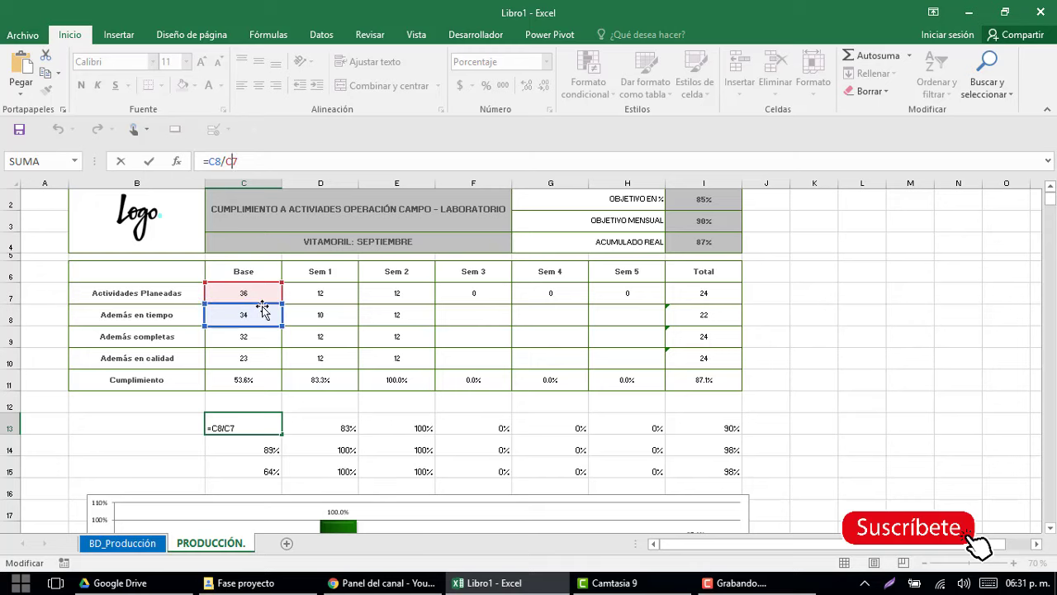
pyautogui.hotkey('ctrl', 'Return')
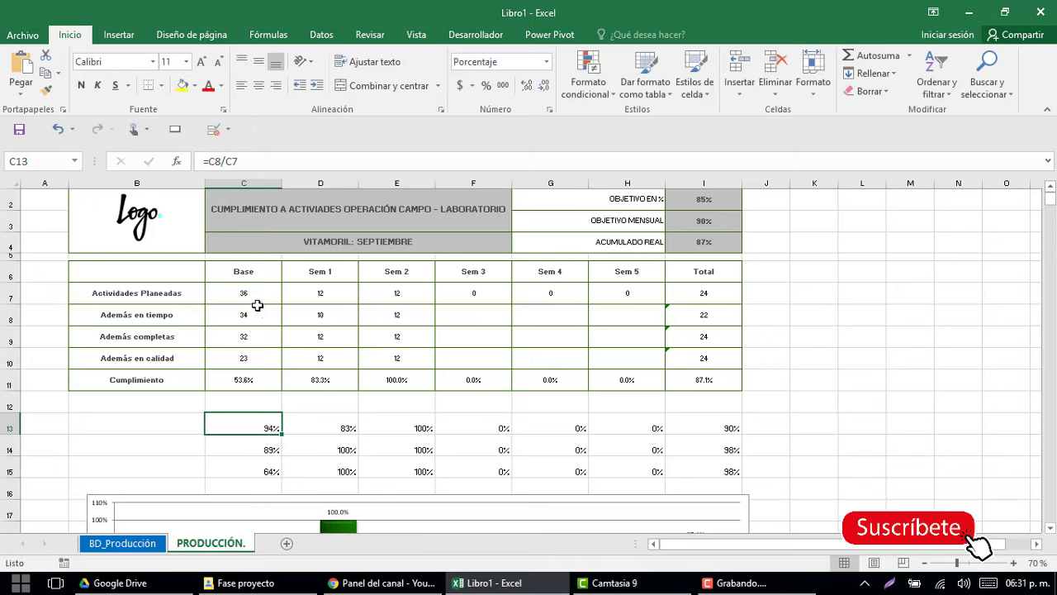
pyautogui.moveTo(283, 433); pyautogui.dragTo(723, 448)
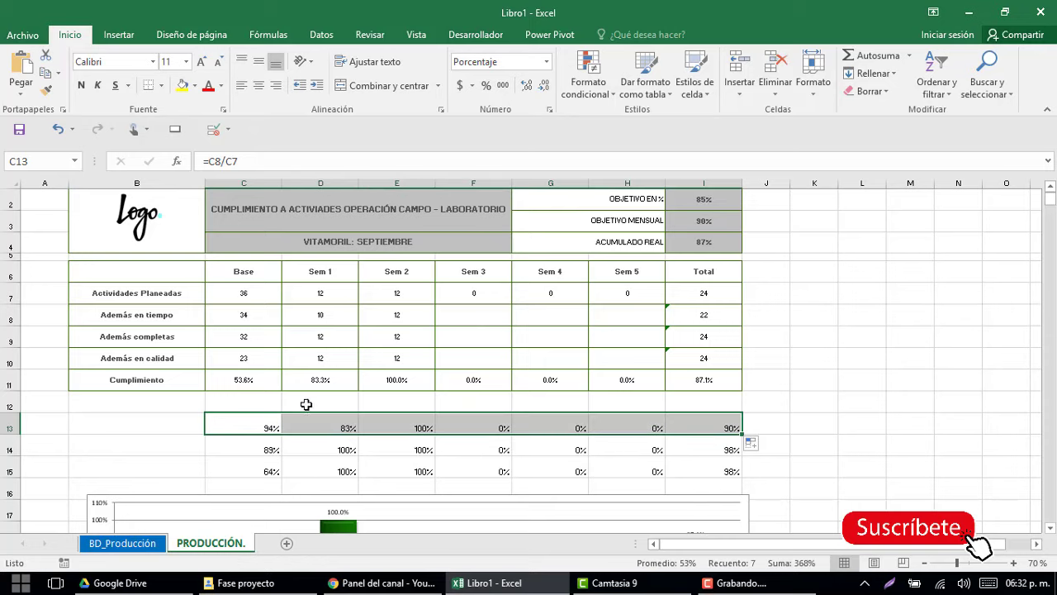
pyautogui.click(271, 421)
pyautogui.click(271, 449)
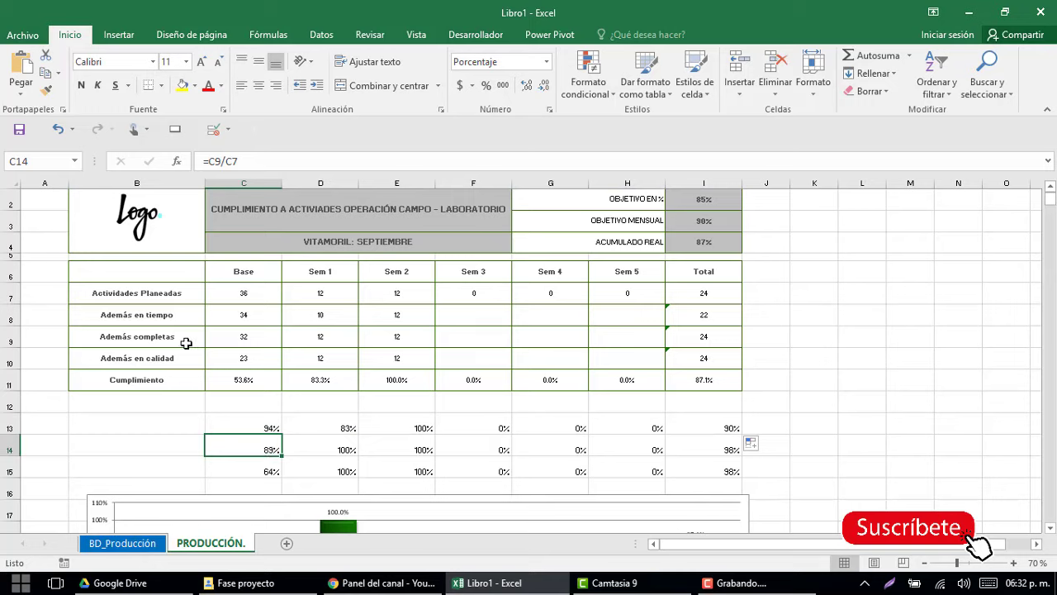
# - Enter =C9/C7 in C14 and fill it across to I14
pyautogui.click(216, 161)
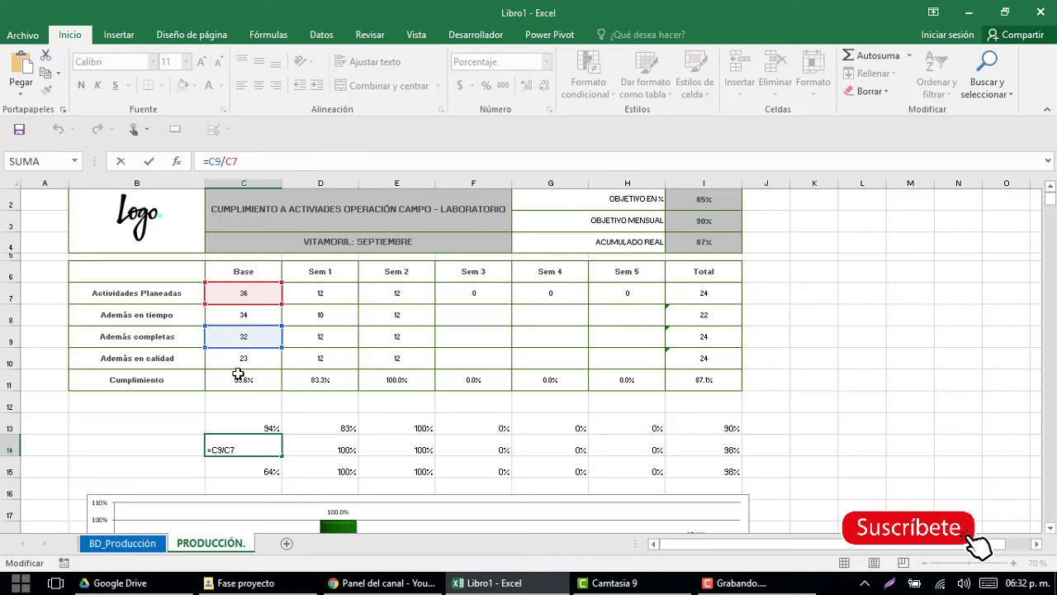
pyautogui.press('Return')
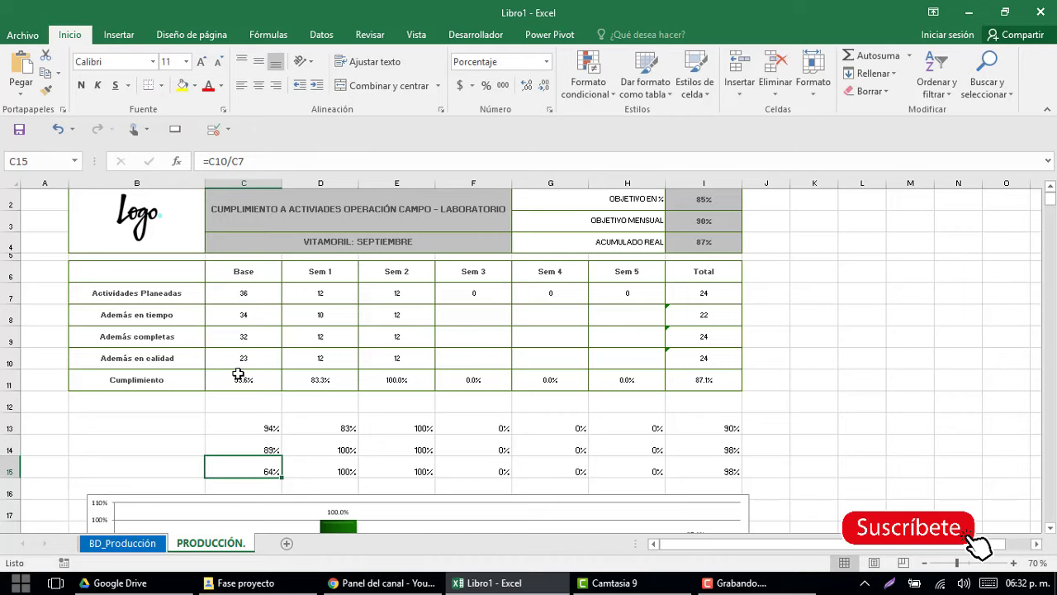
pyautogui.click(262, 446)
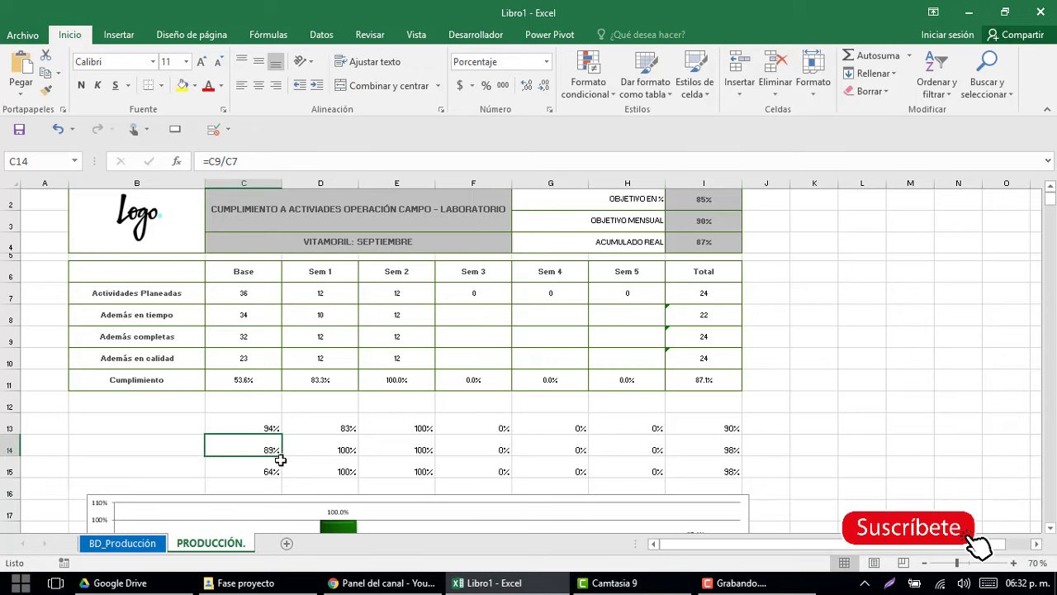
pyautogui.moveTo(283, 455); pyautogui.dragTo(721, 459)
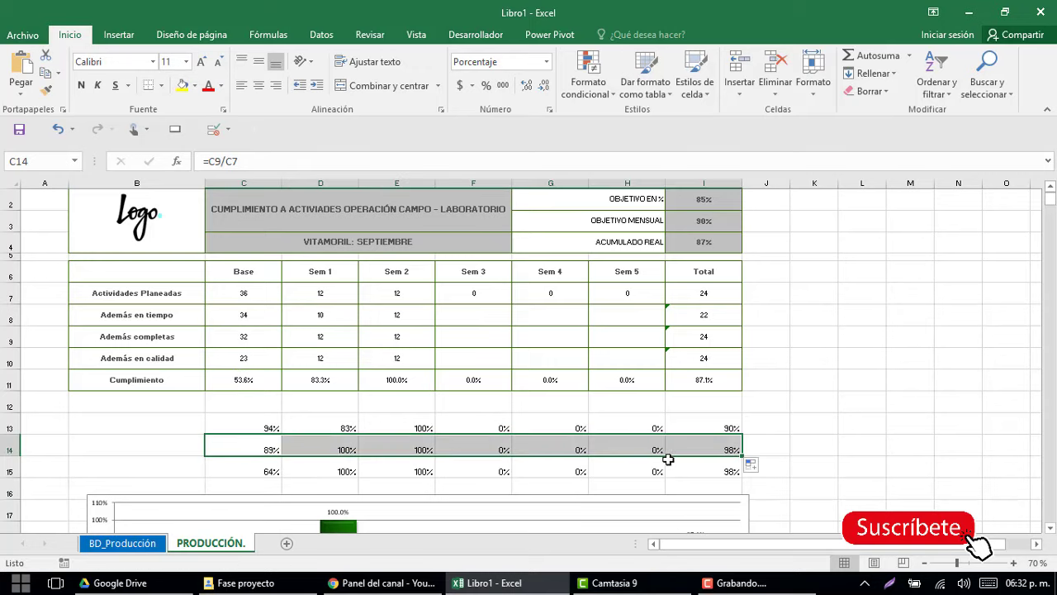
# - Enter =C10/C7 in C15 and fill it across to I15
pyautogui.click(263, 471)
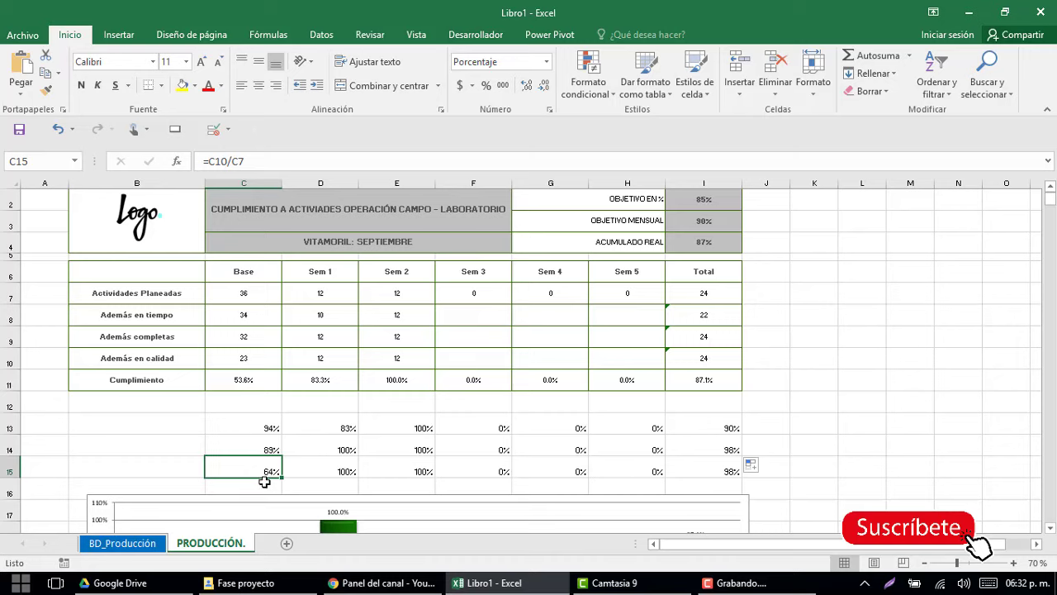
pyautogui.click(234, 161)
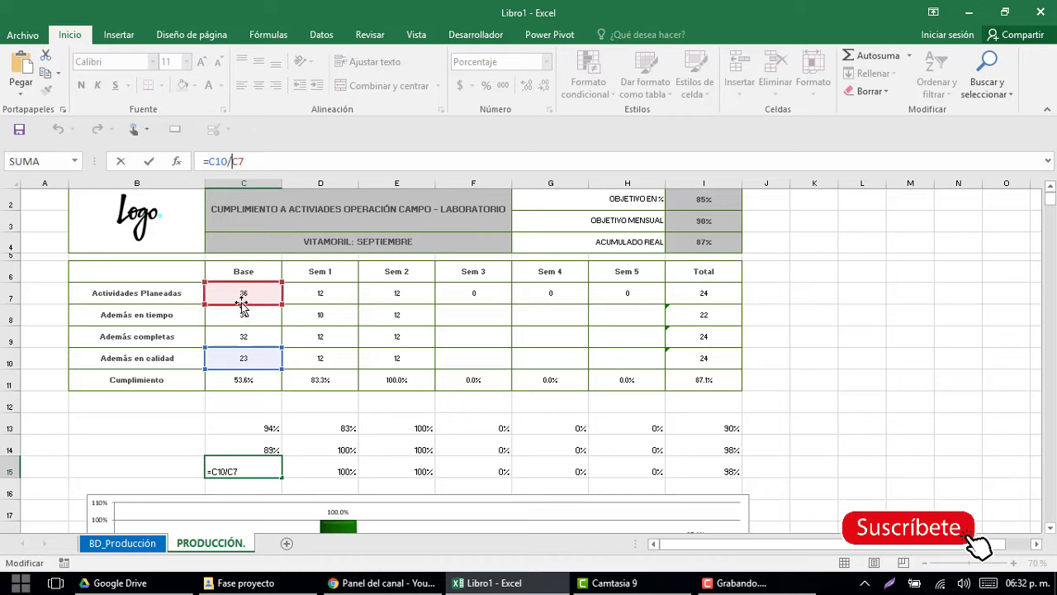
pyautogui.press('Return')
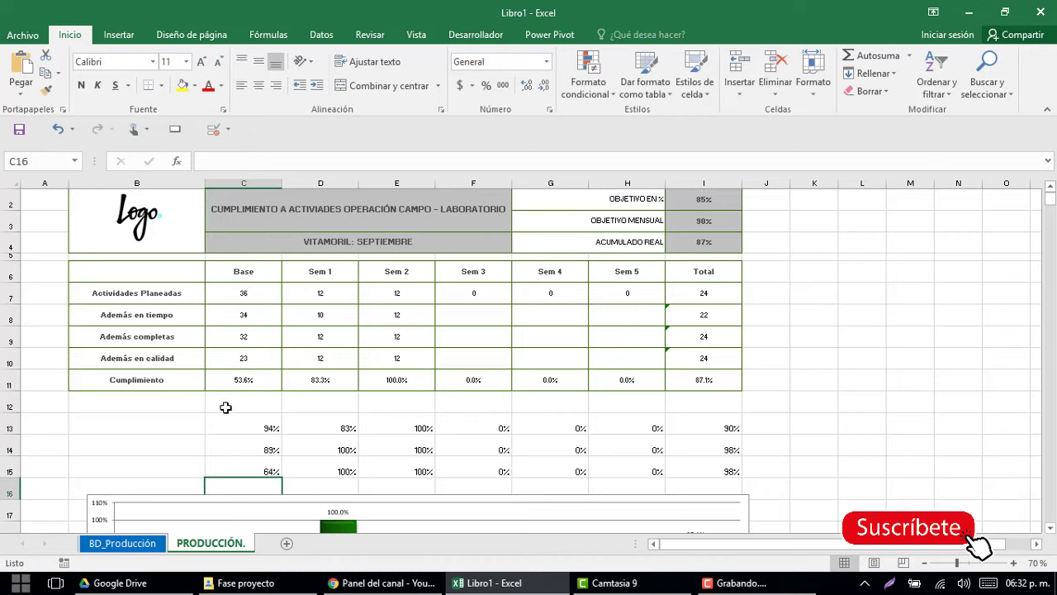
pyautogui.press('Up')
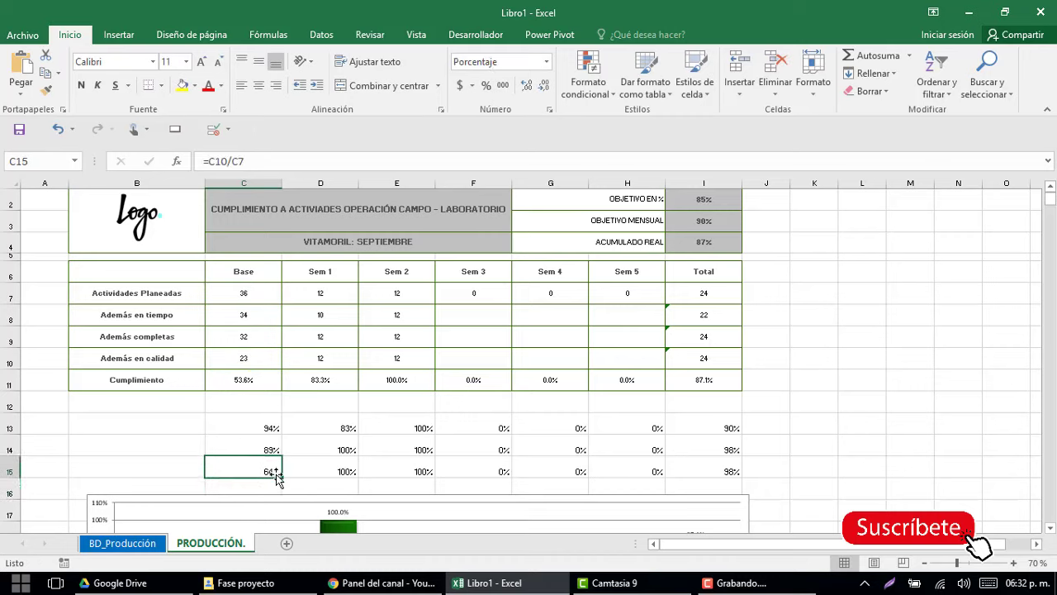
pyautogui.moveTo(282, 477)
pyautogui.mouseDown()
pyautogui.moveTo(791, 504)
pyautogui.moveTo(743, 479)
pyautogui.mouseUp()
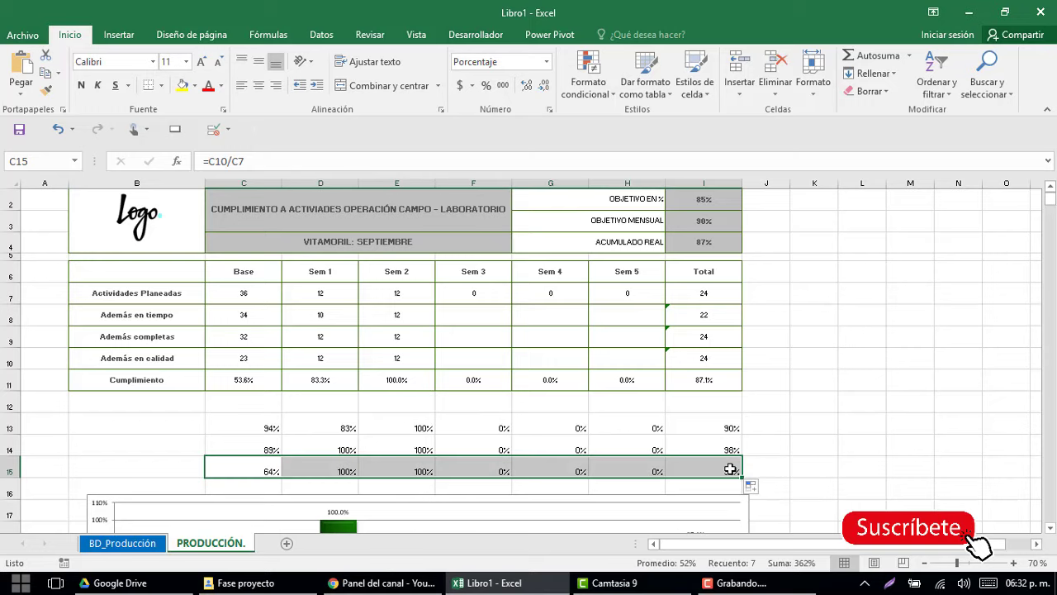
# - Set C11 to =SI.ERROR(C13*C14*C15,""), giving 53.6% Base compliance
pyautogui.click(243, 382)
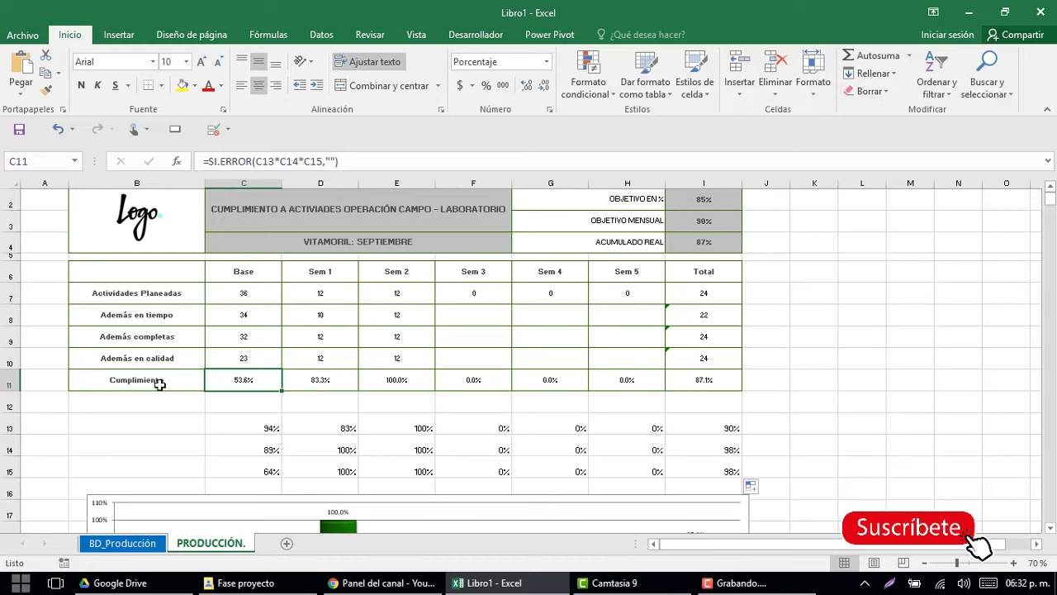
pyautogui.click(283, 161)
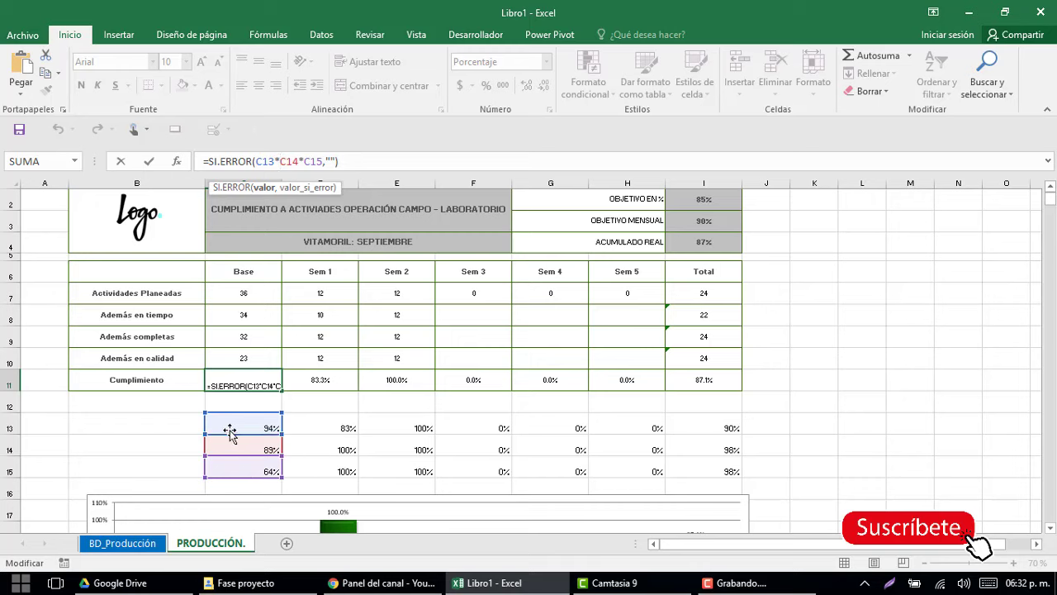
pyautogui.press('Return')
pyautogui.press('Up')
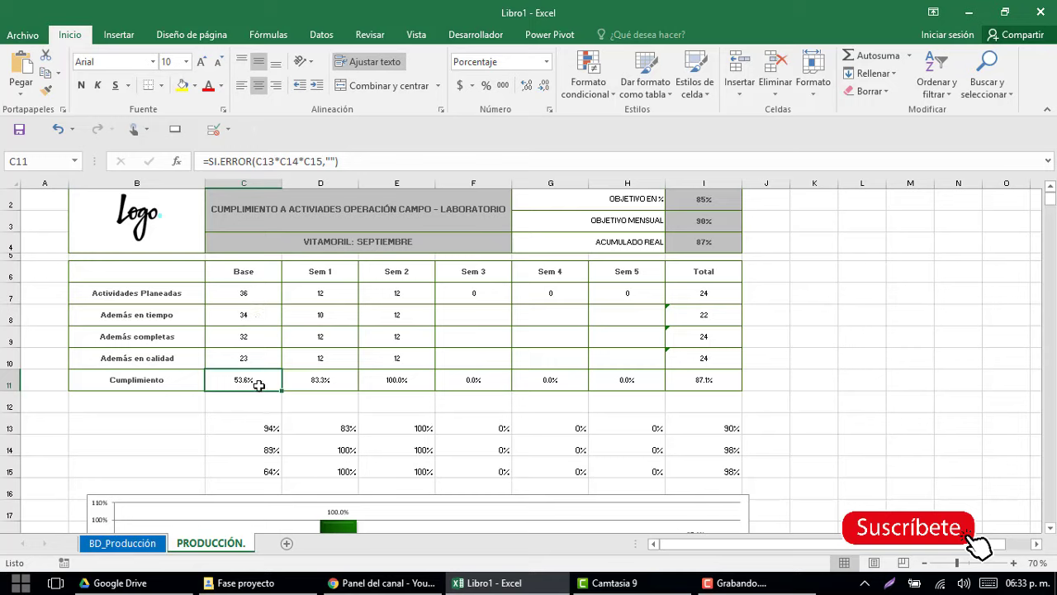
pyautogui.click(258, 298)
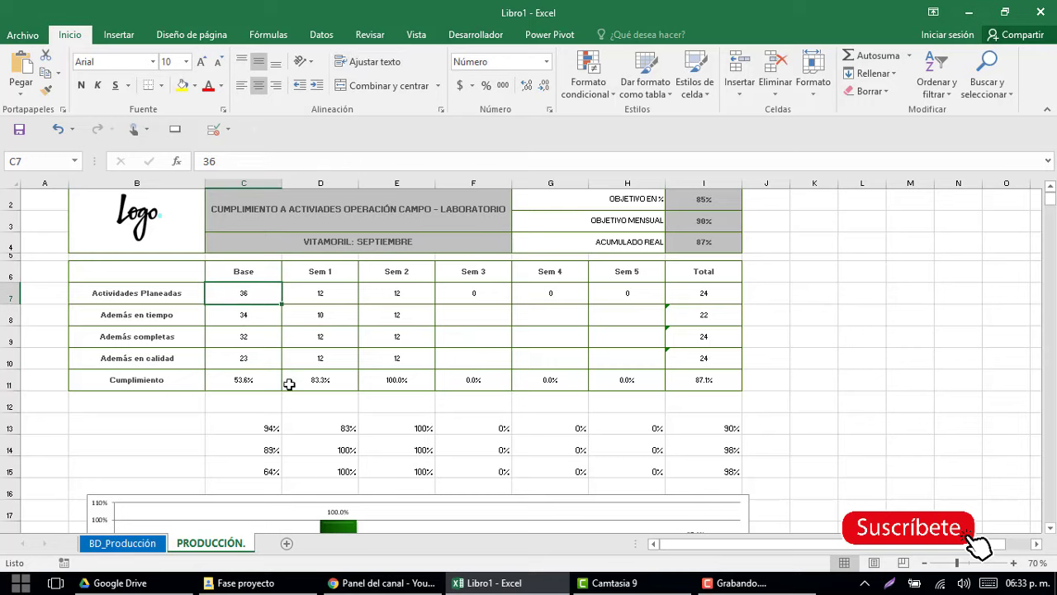
pyautogui.click(314, 294)
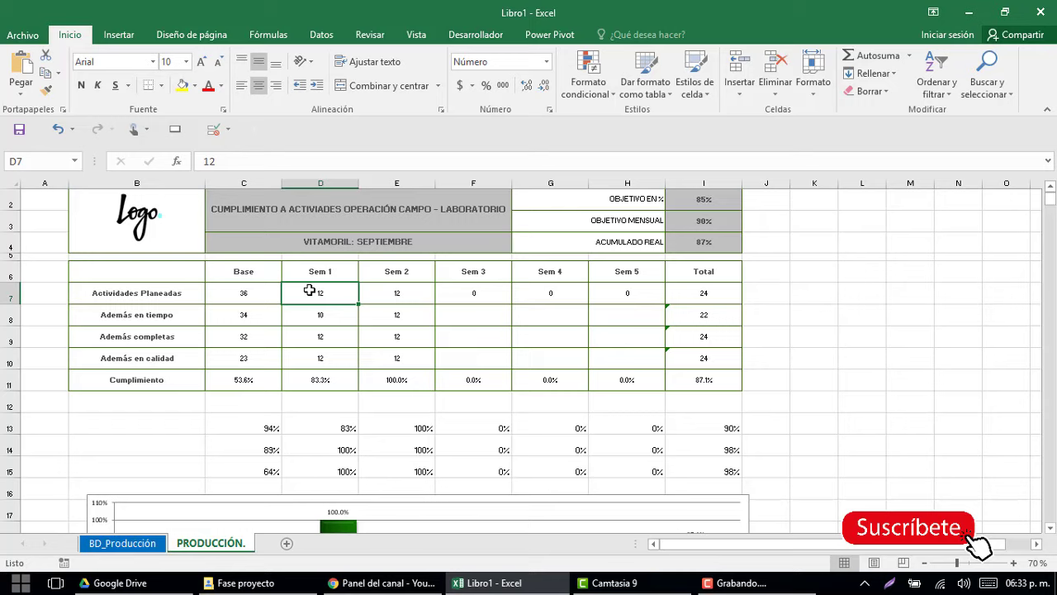
pyautogui.press('Down')
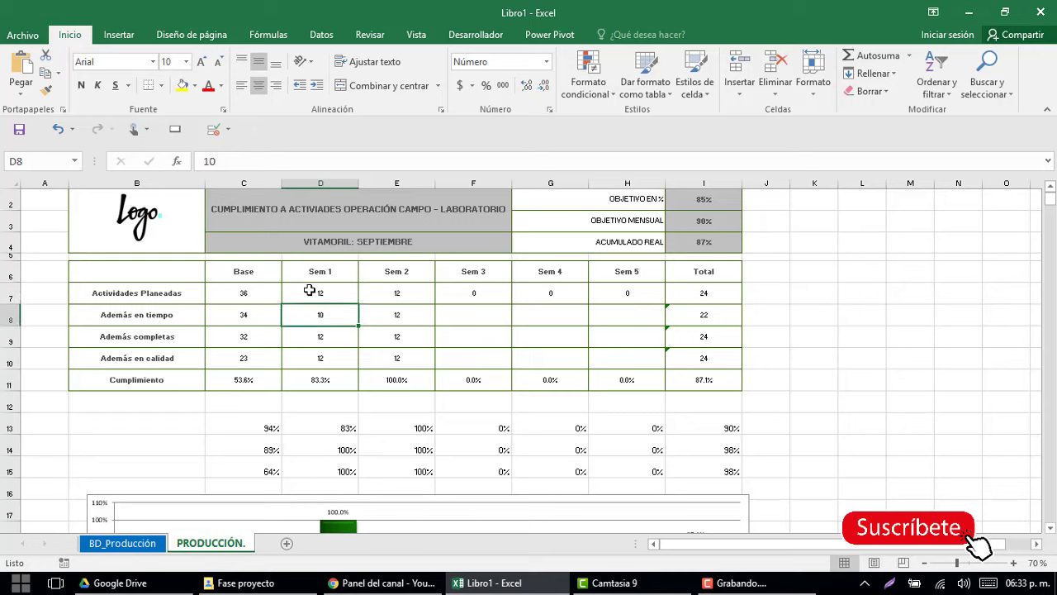
pyautogui.press('Down')
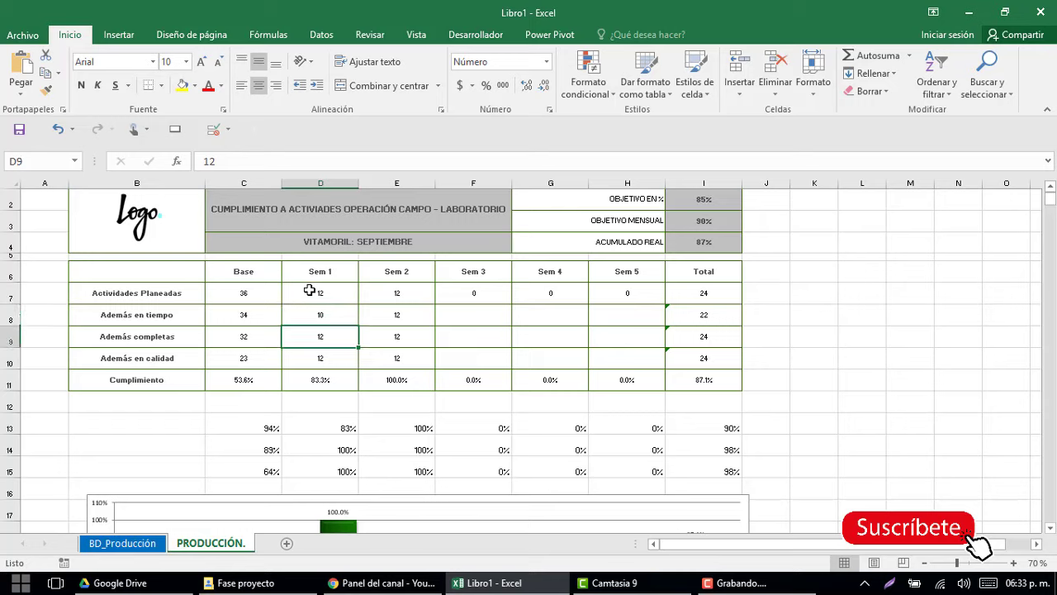
pyautogui.press('Down')
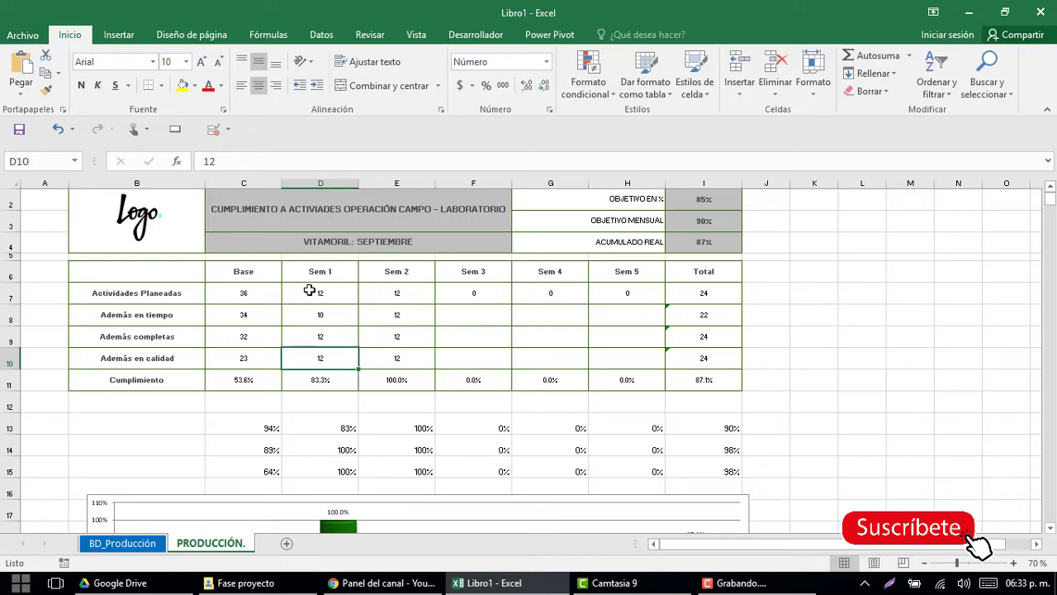
pyautogui.press('Down')
pyautogui.press('Down')
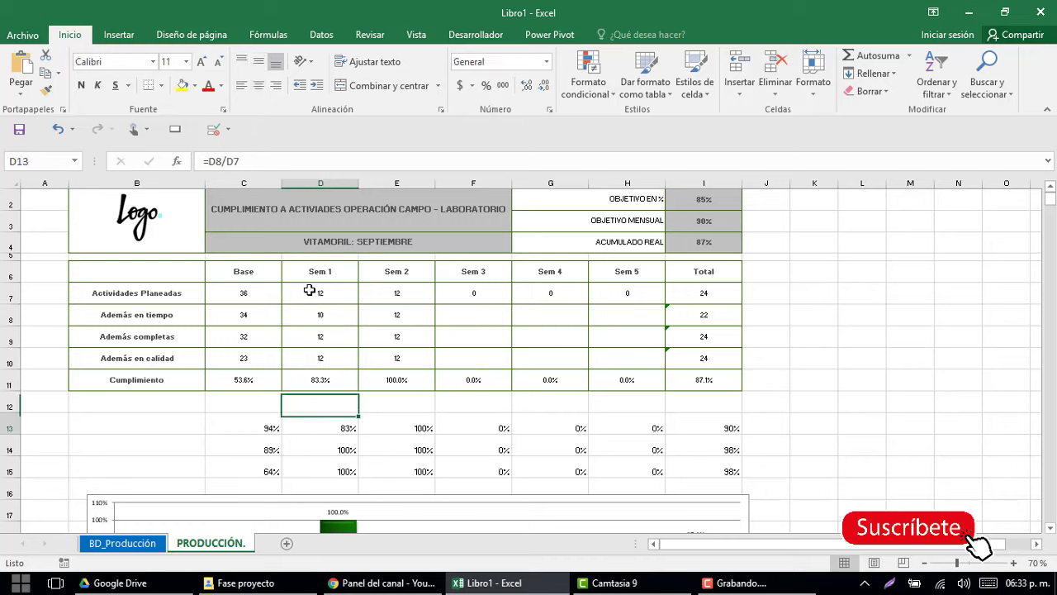
pyautogui.press('Down')
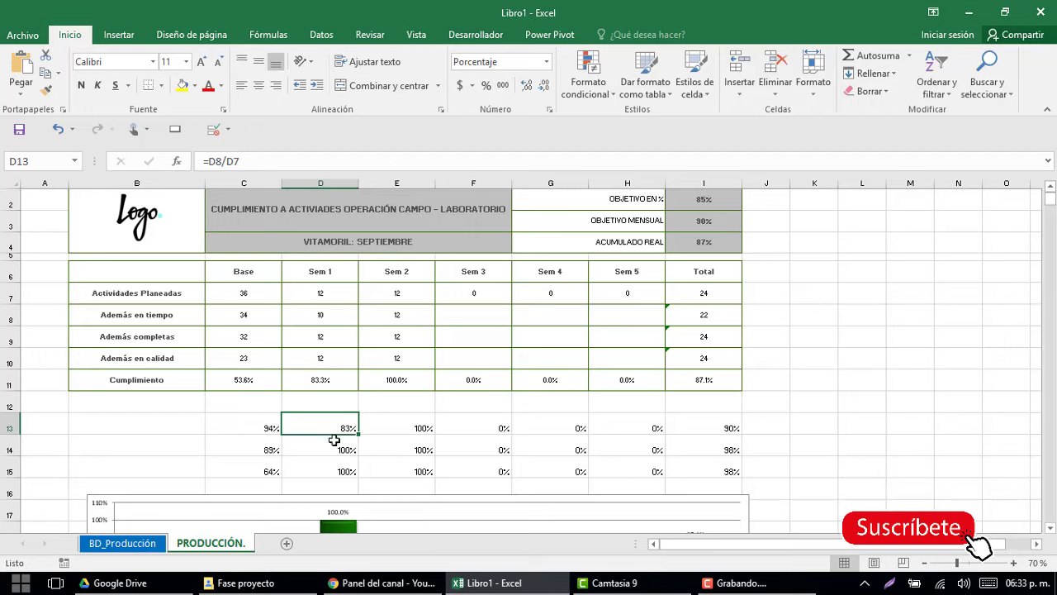
pyautogui.moveTo(334, 434); pyautogui.dragTo(335, 469)
pyautogui.click(331, 381)
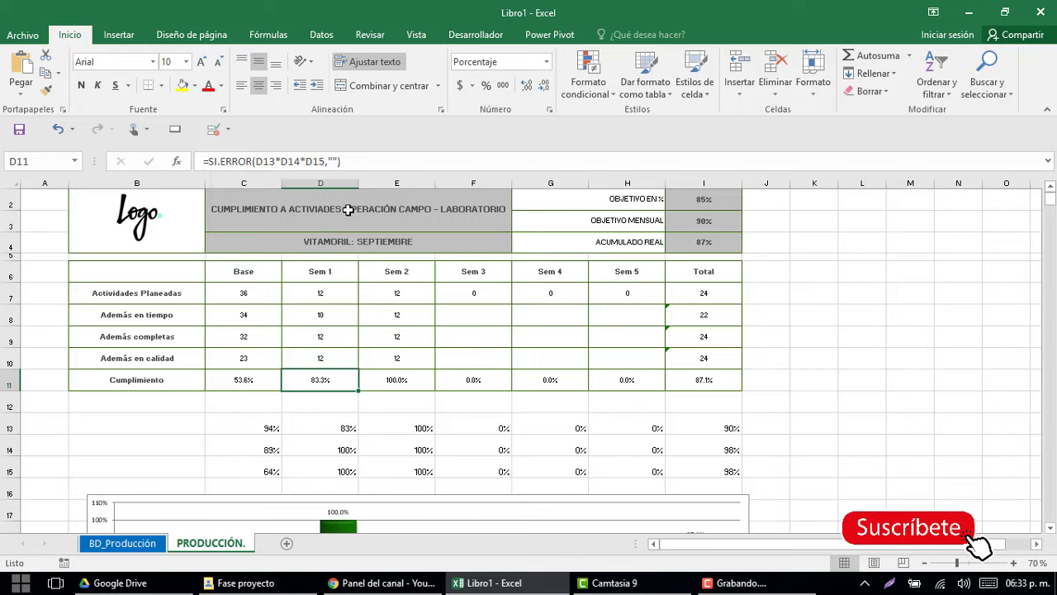
# - Re-confirm D11's SI.ERROR compliance formula and I7's =SUMA(D7:H7) weekly total of 24
pyautogui.click(332, 160)
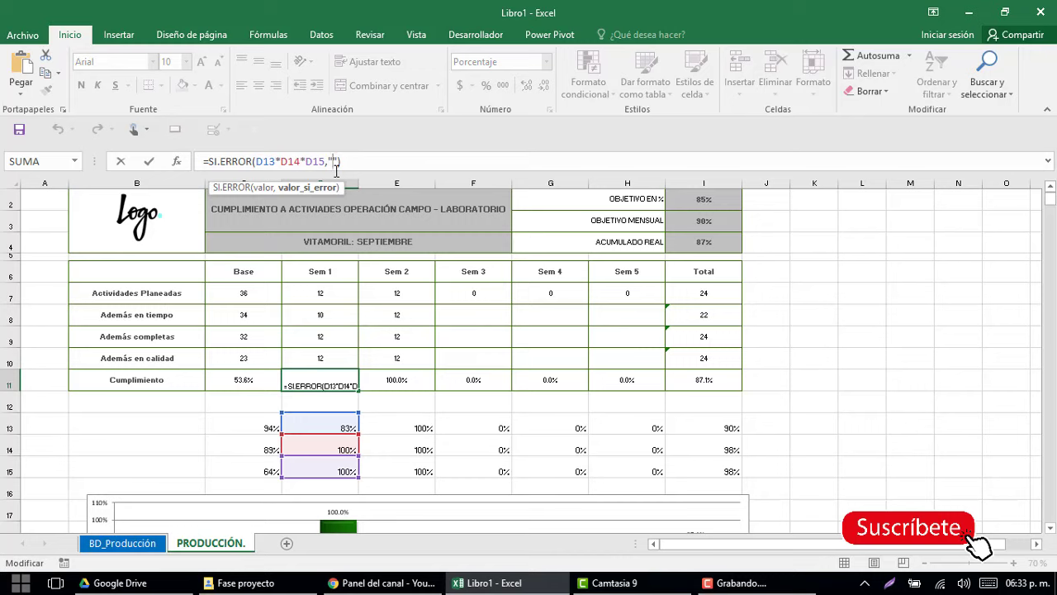
pyautogui.hotkey('ctrl', 'Return')
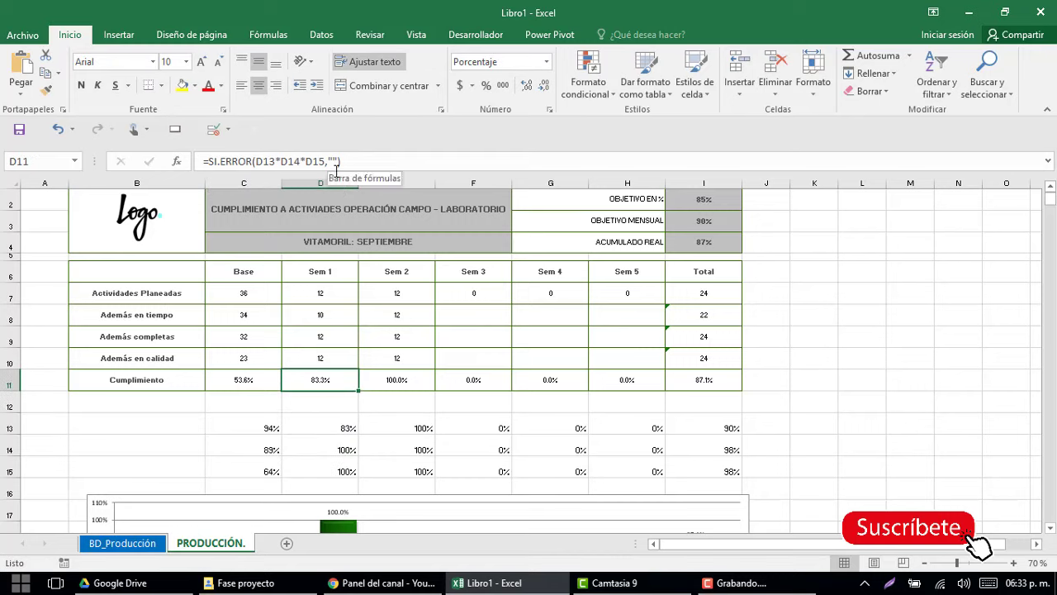
pyautogui.click(690, 294)
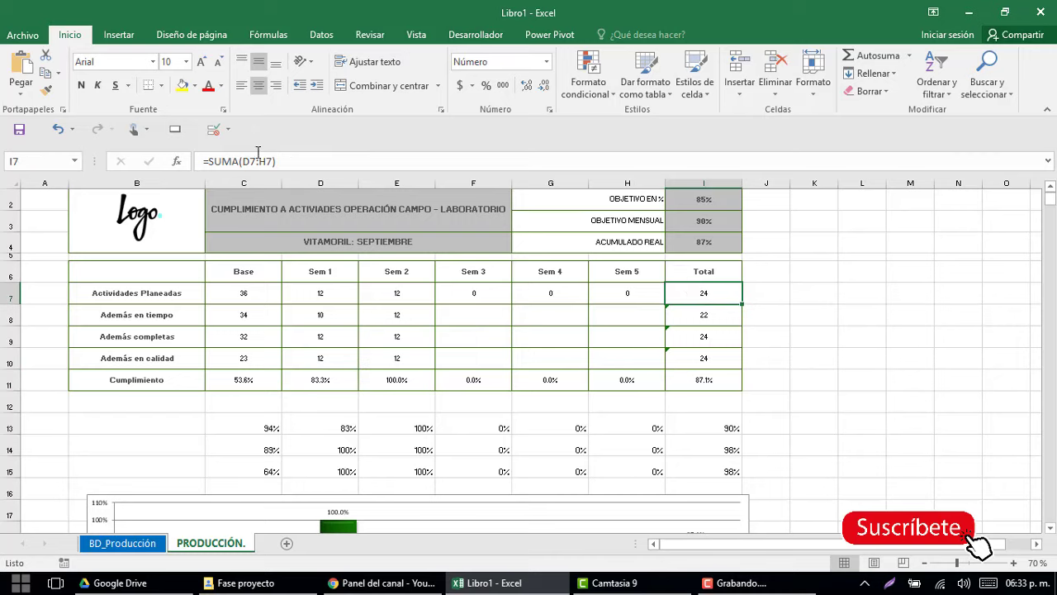
pyautogui.click(259, 161)
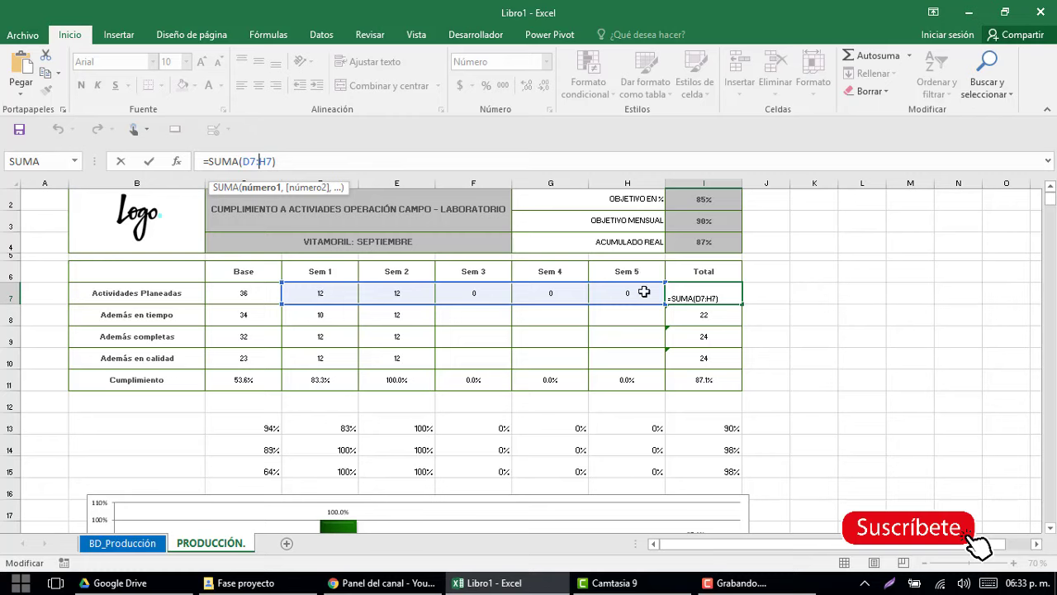
pyautogui.press('Return')
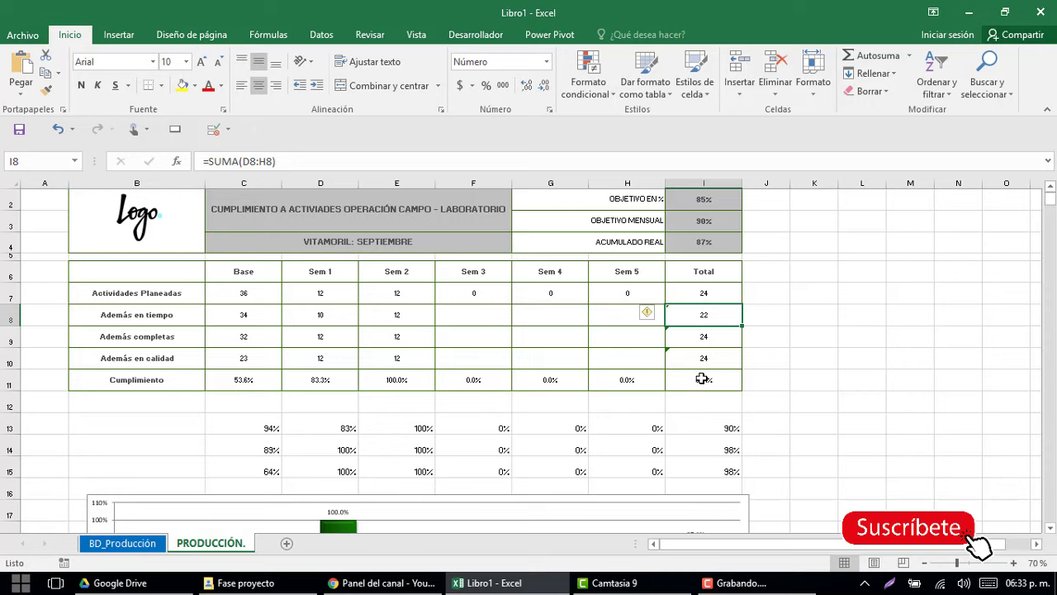
# - Re-enter =SI.ERROR(I13*I14*I15,"") in I11, keeping 87.1% total compliance
pyautogui.click(704, 380)
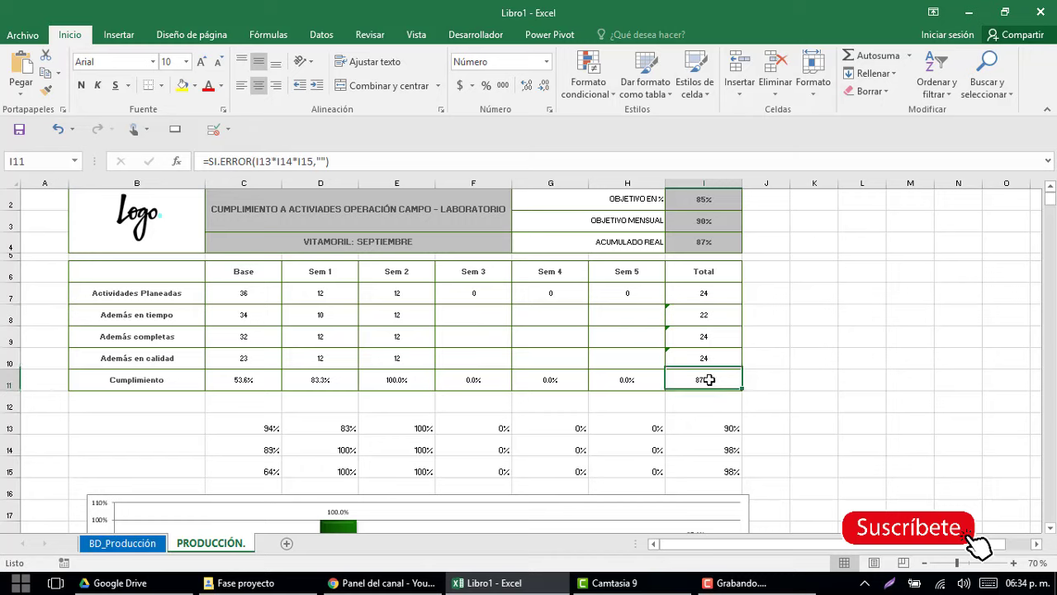
pyautogui.click(308, 161)
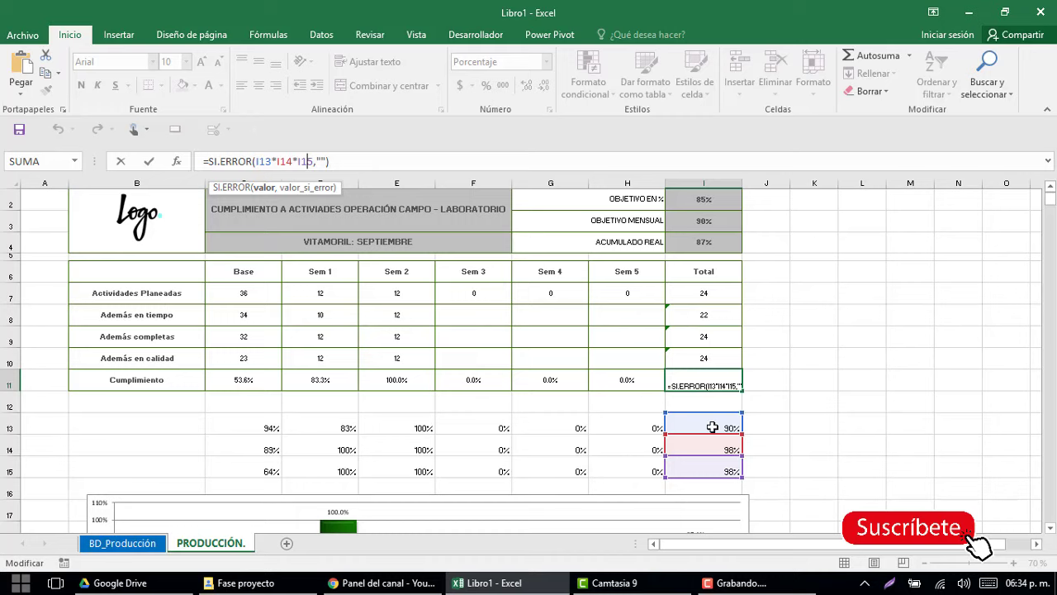
pyautogui.hotkey('ctrl', 'Return')
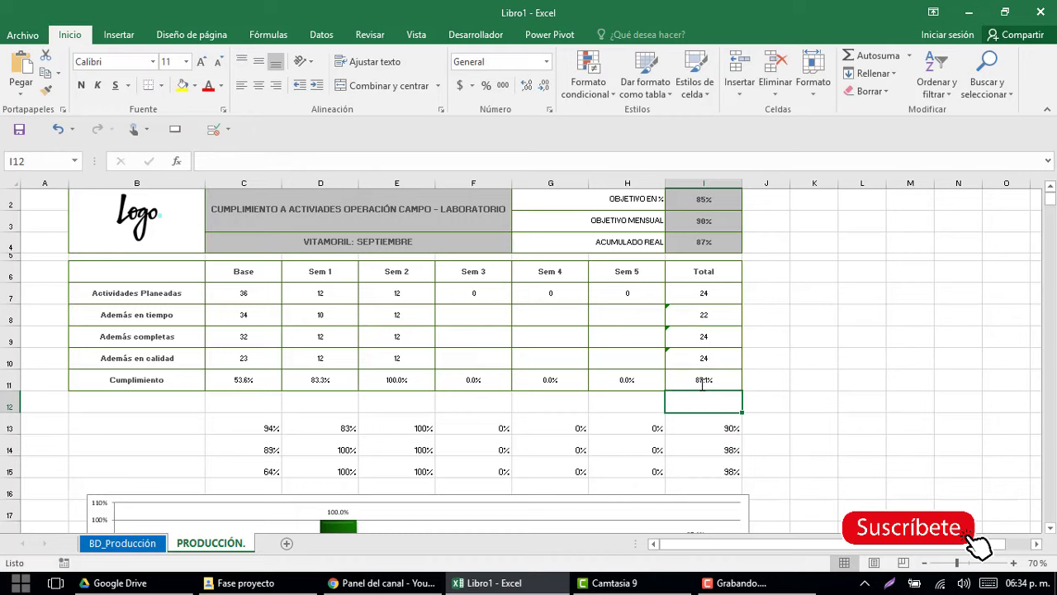
pyautogui.click(682, 235)
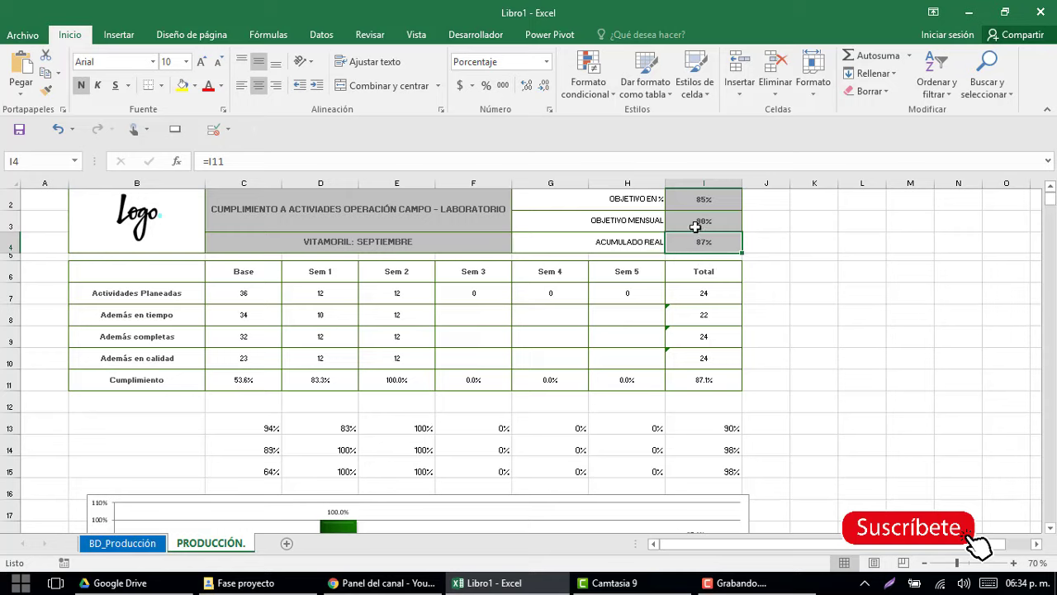
pyautogui.click(687, 220)
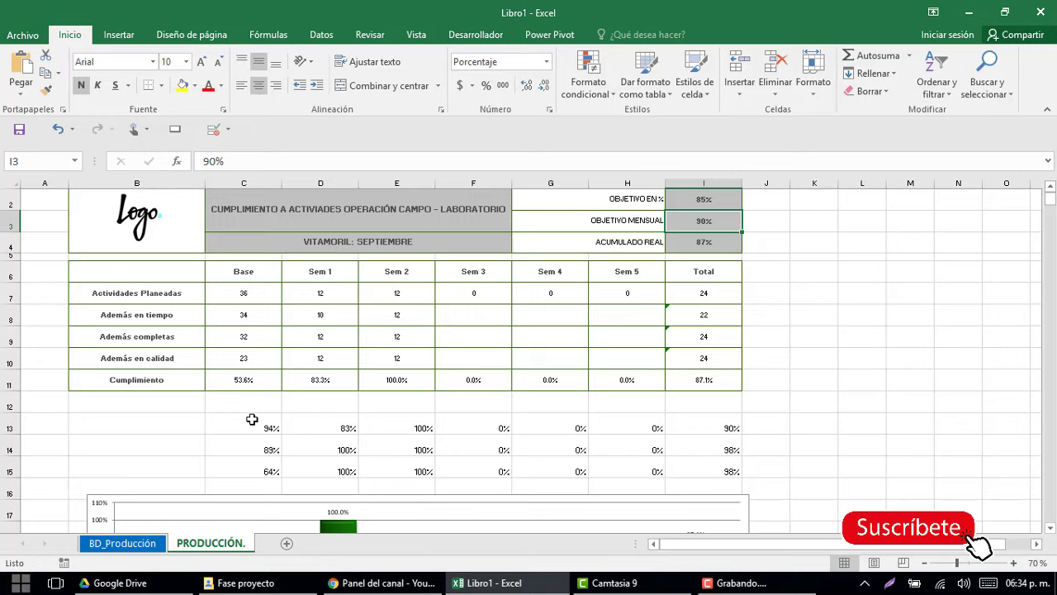
pyautogui.scroll(-1, 251, 420)
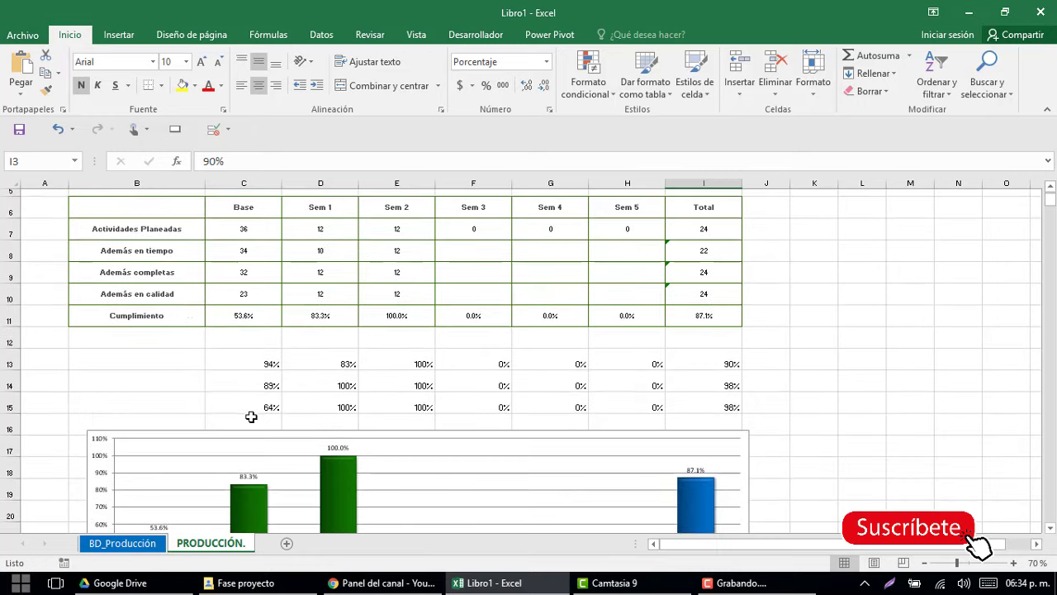
pyautogui.click(249, 250)
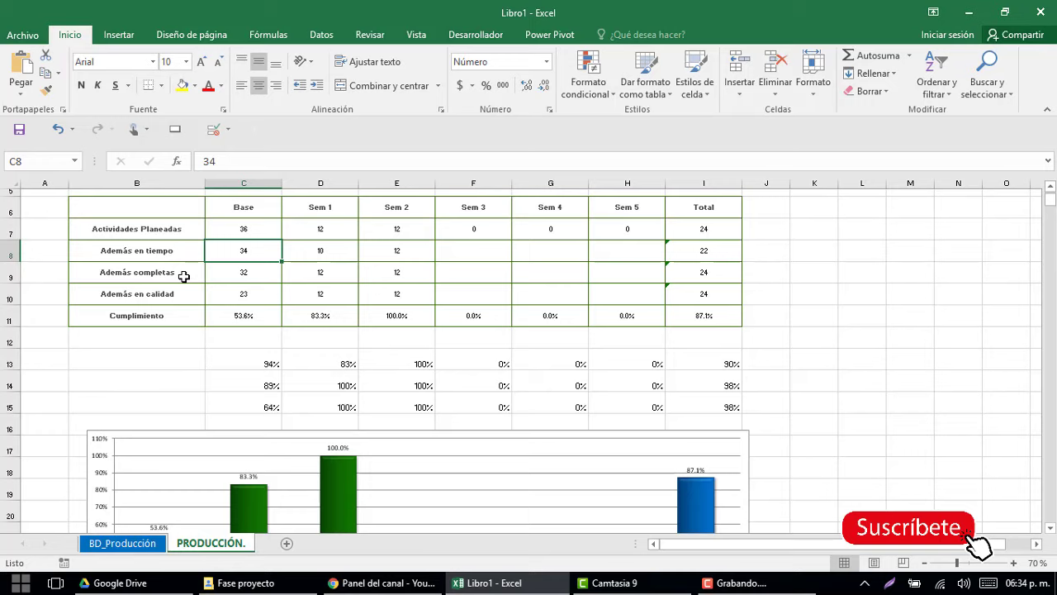
pyautogui.click(183, 274)
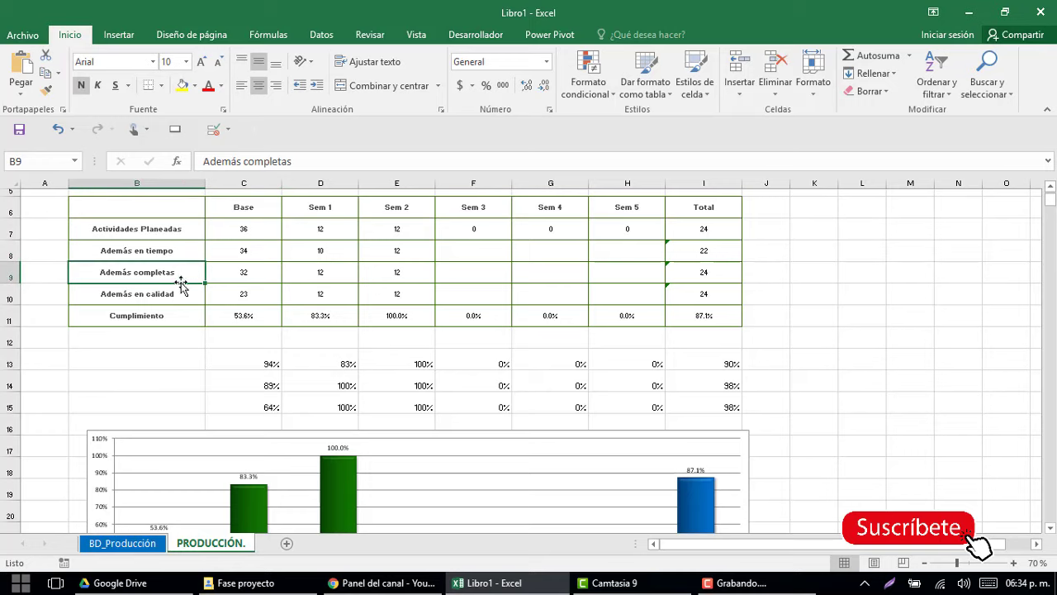
pyautogui.click(180, 292)
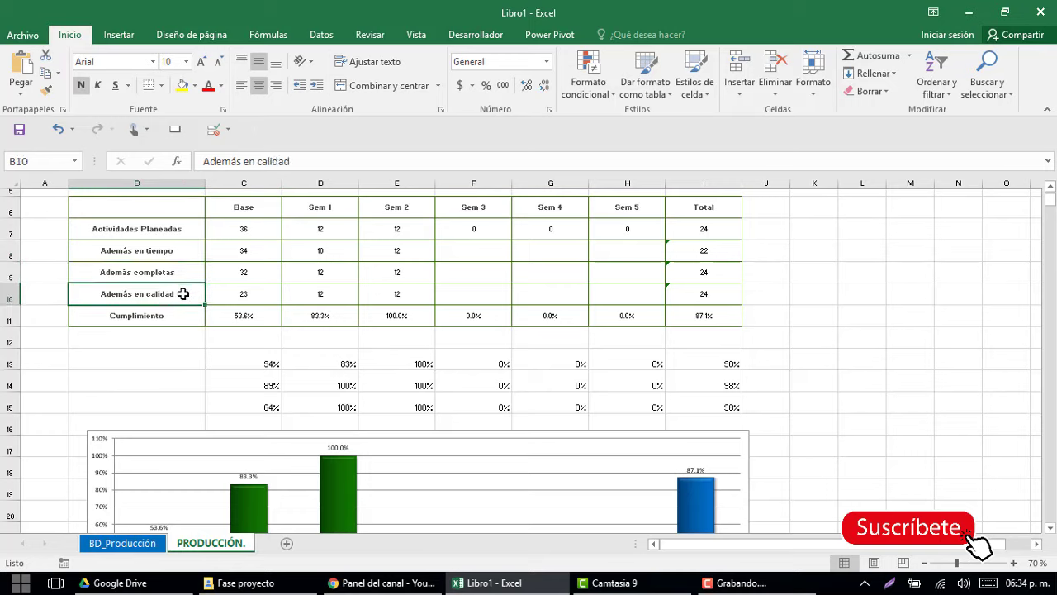
pyautogui.scroll(-2, 168, 403)
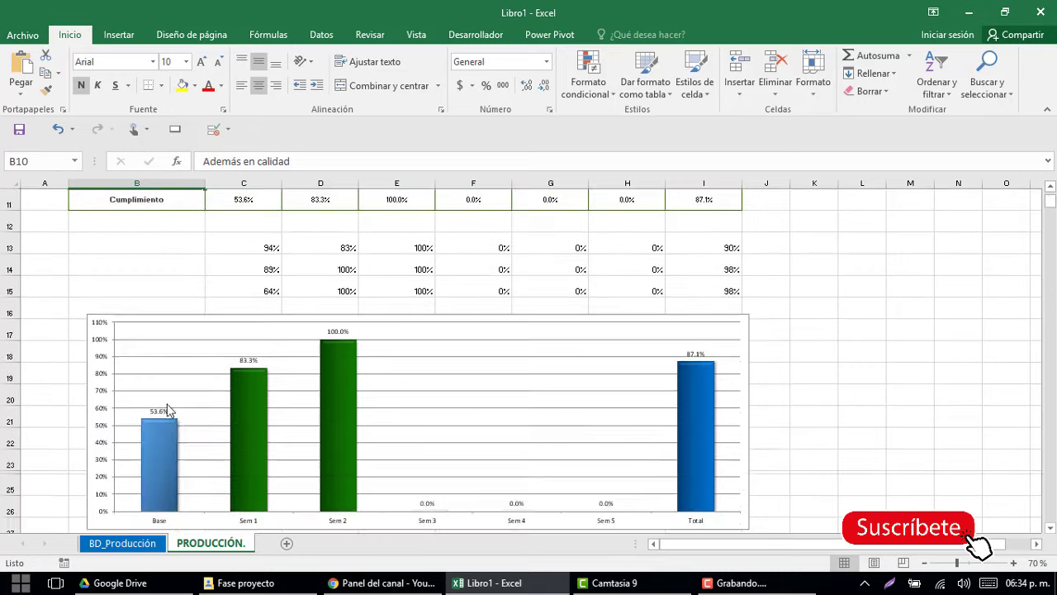
# - Drag the chart up over rows 12–15, then select C6:I6 together with C11:I11
pyautogui.click(87, 327)
pyautogui.moveTo(90, 330); pyautogui.dragTo(81, 234)
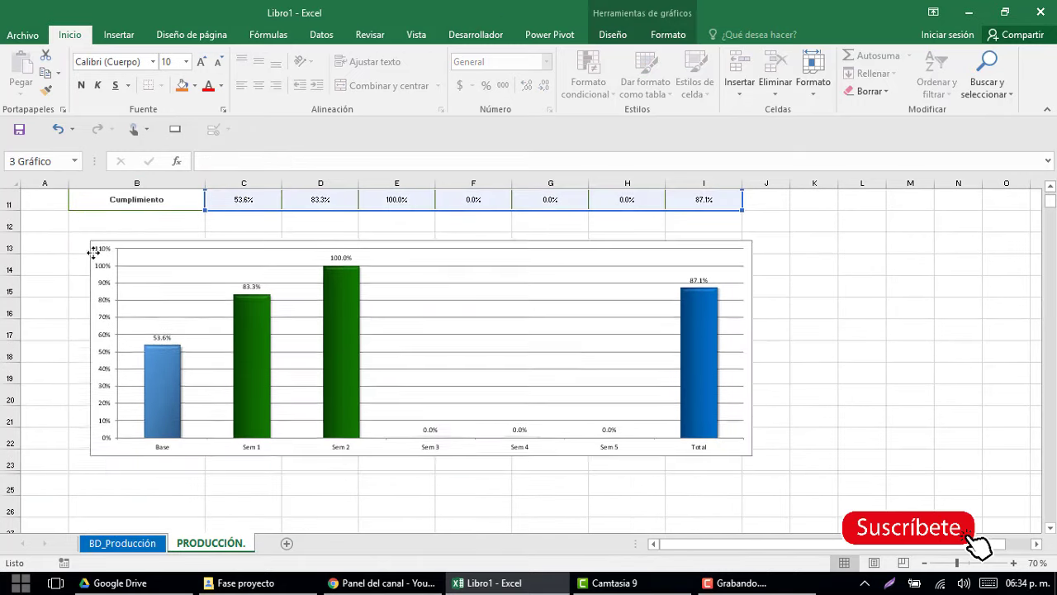
pyautogui.scroll(2, 403, 398)
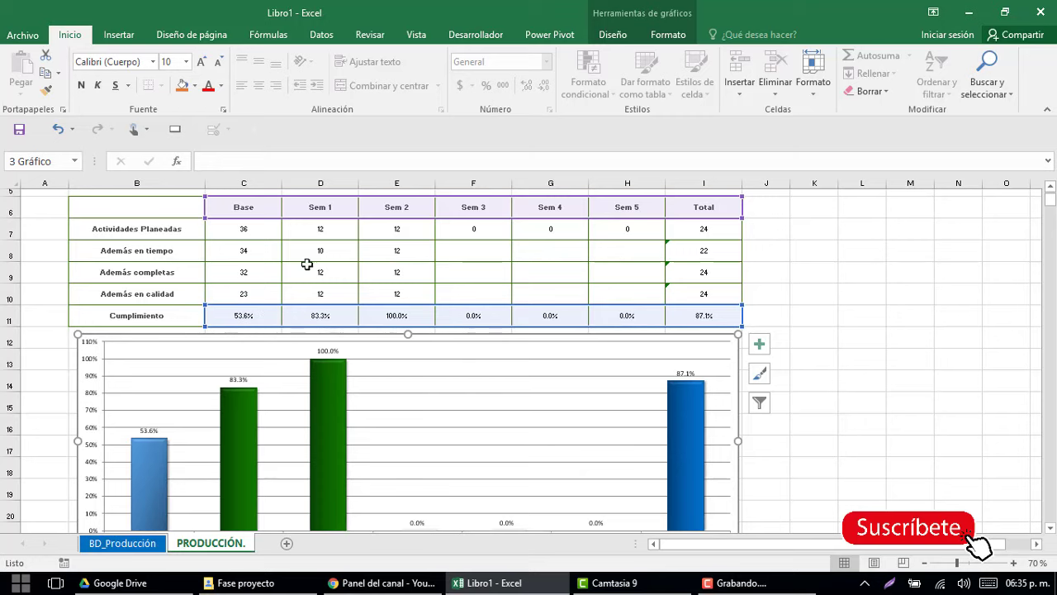
pyautogui.moveTo(244, 207); pyautogui.dragTo(704, 208)
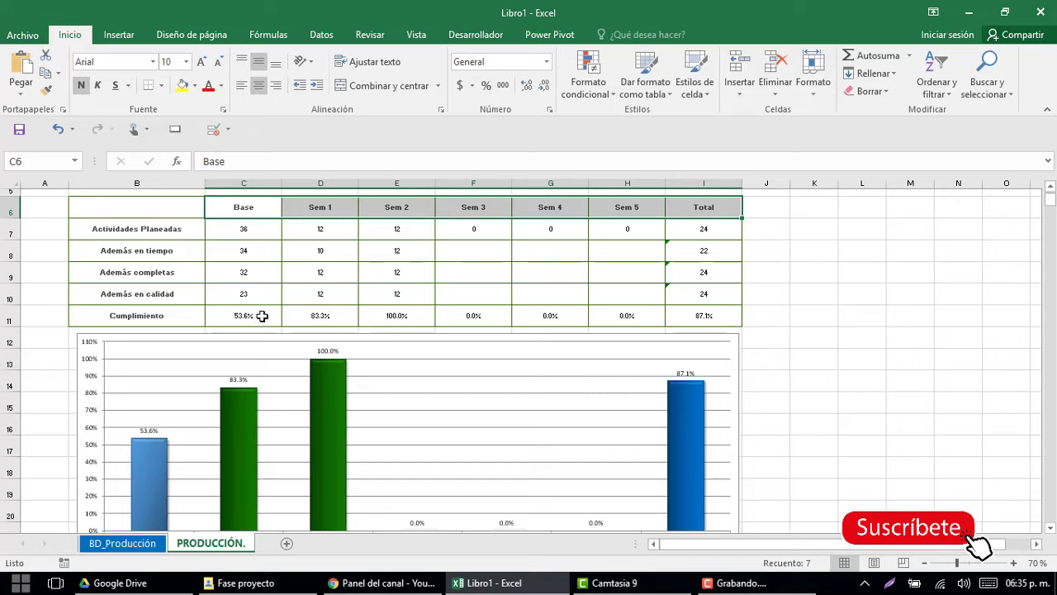
pyautogui.moveTo(262, 315); pyautogui.dragTo(698, 312)
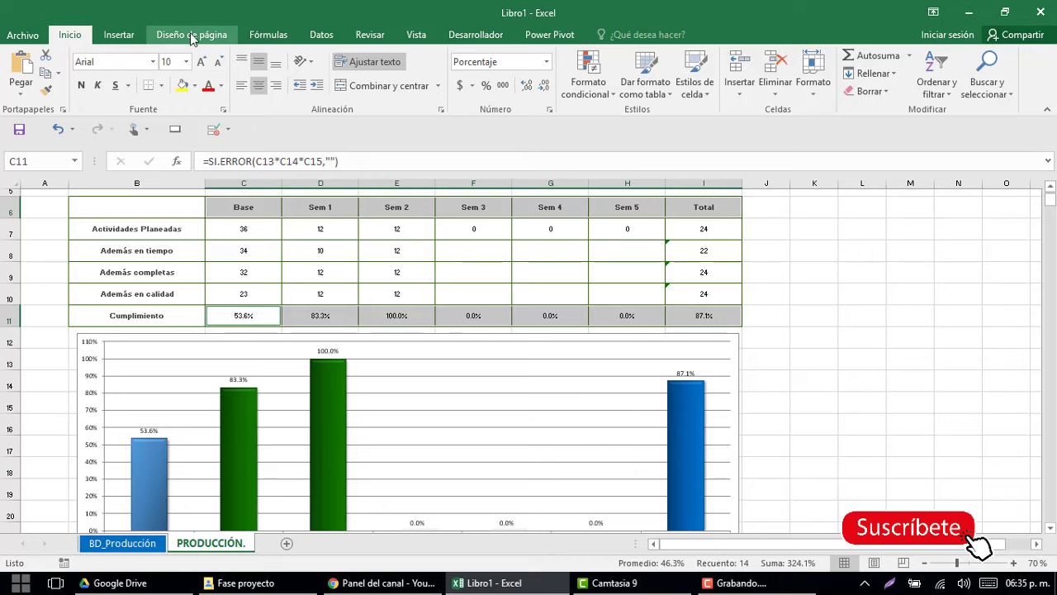
# - Insert a clustered column chart of the compliance percentages and place it below the first chart
pyautogui.click(118, 34)
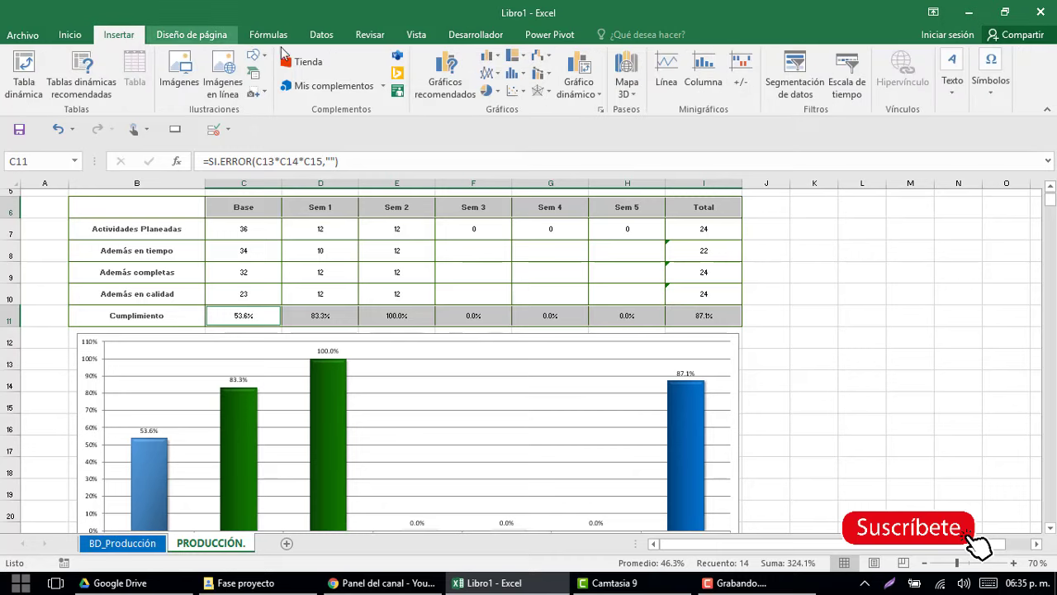
pyautogui.click(489, 56)
pyautogui.click(499, 108)
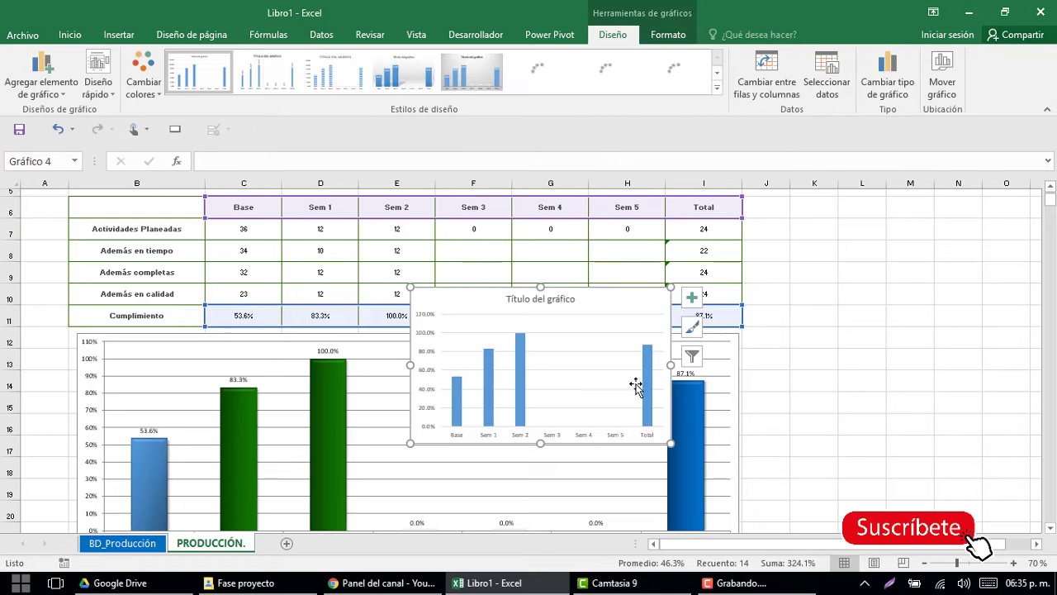
pyautogui.moveTo(648, 304)
pyautogui.mouseDown()
pyautogui.moveTo(408, 388)
pyautogui.moveTo(314, 388)
pyautogui.moveTo(327, 447)
pyautogui.moveTo(739, 411)
pyautogui.mouseUp()
pyautogui.scroll(-2, 347, 385)
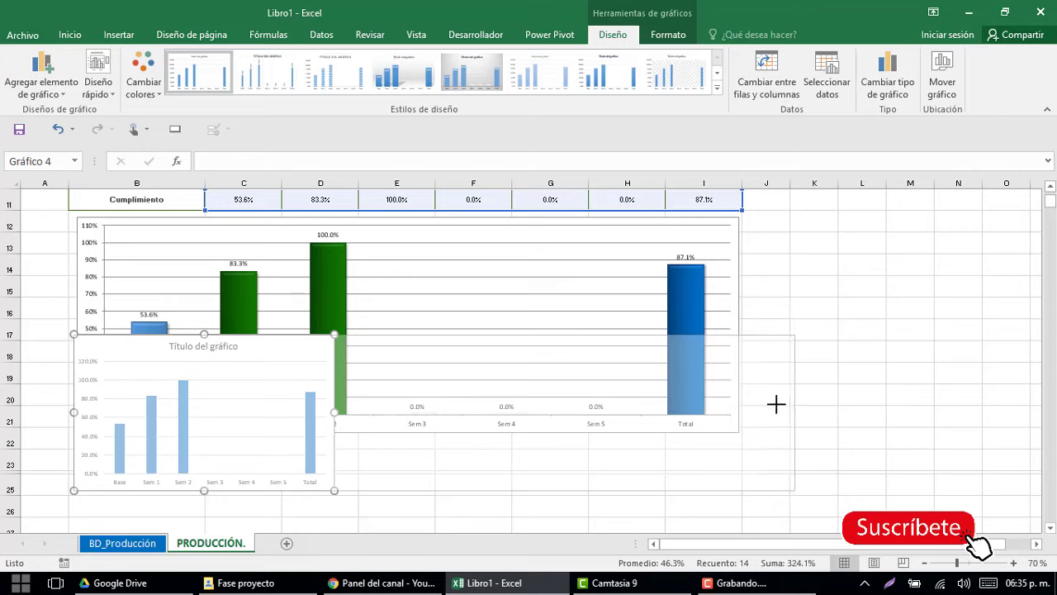
pyautogui.scroll(-1, 507, 366)
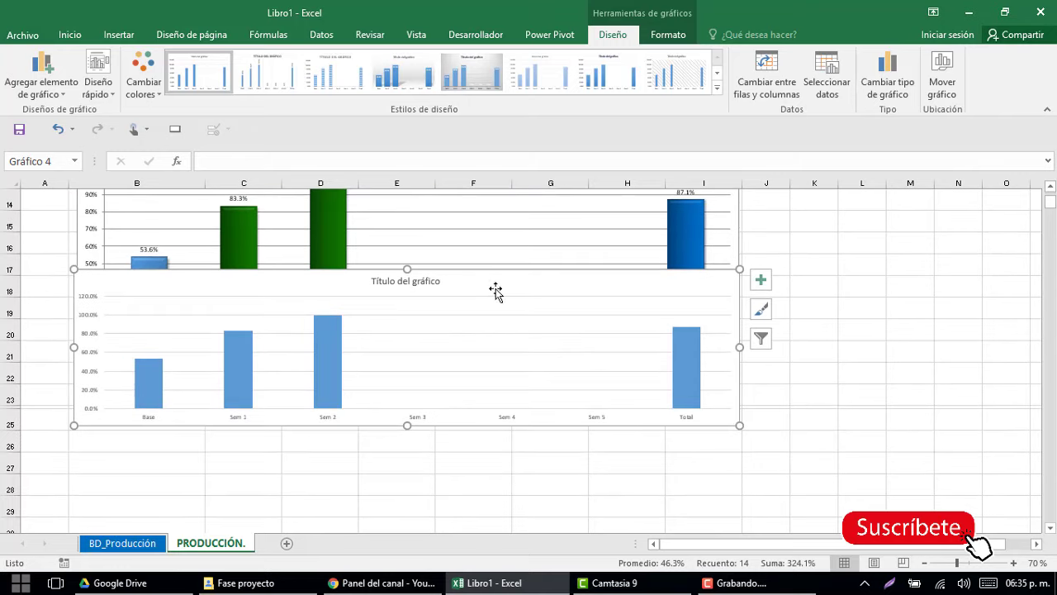
pyautogui.moveTo(495, 290)
pyautogui.mouseDown()
pyautogui.moveTo(487, 418)
pyautogui.moveTo(493, 380)
pyautogui.mouseUp()
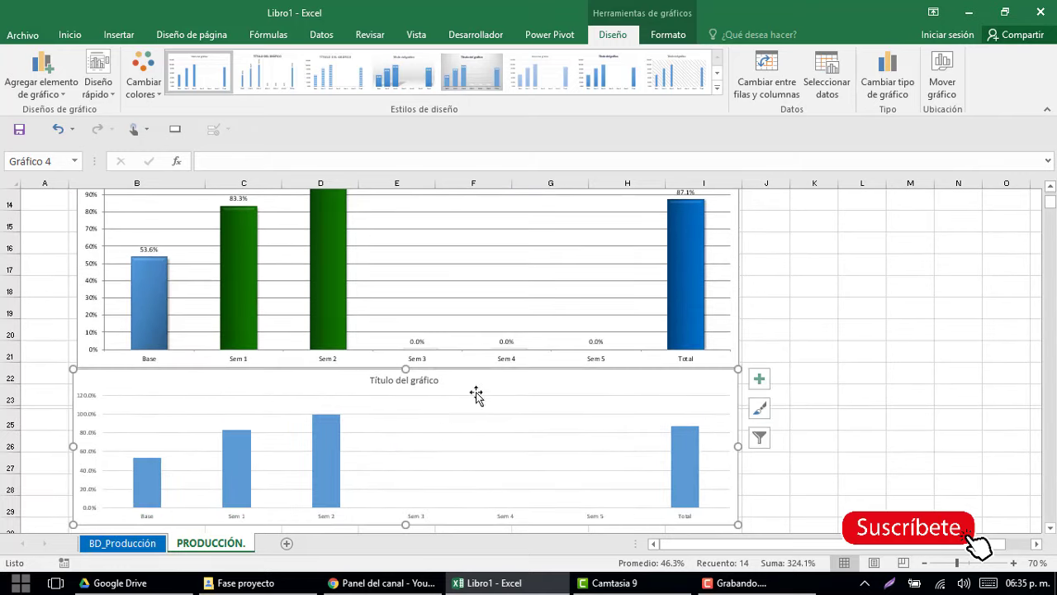
# - Select the new chart's series and view chart type options without changing them
pyautogui.click(229, 462)
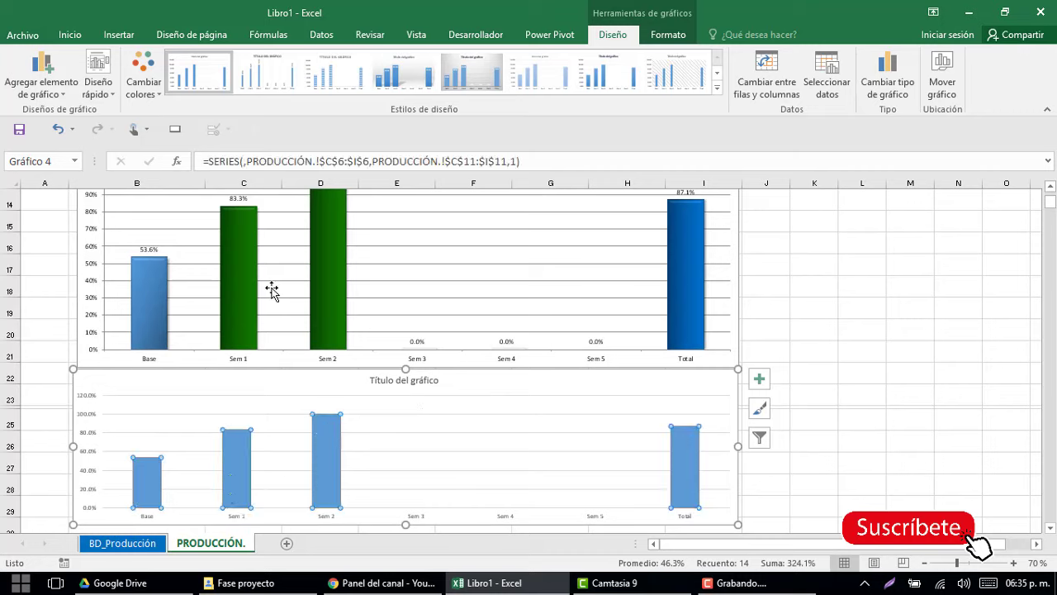
pyautogui.click(898, 95)
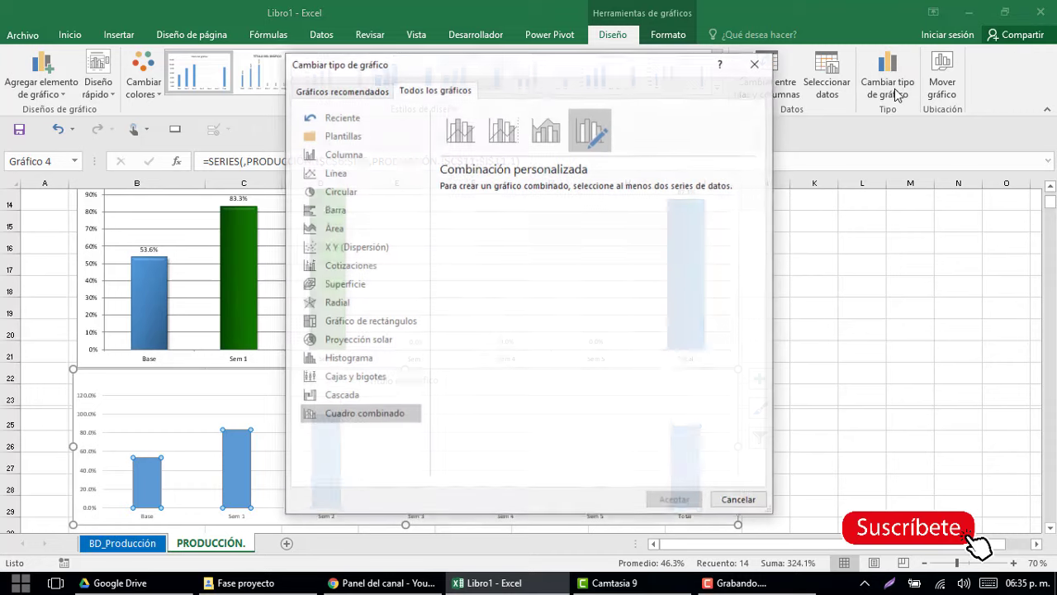
pyautogui.click(740, 500)
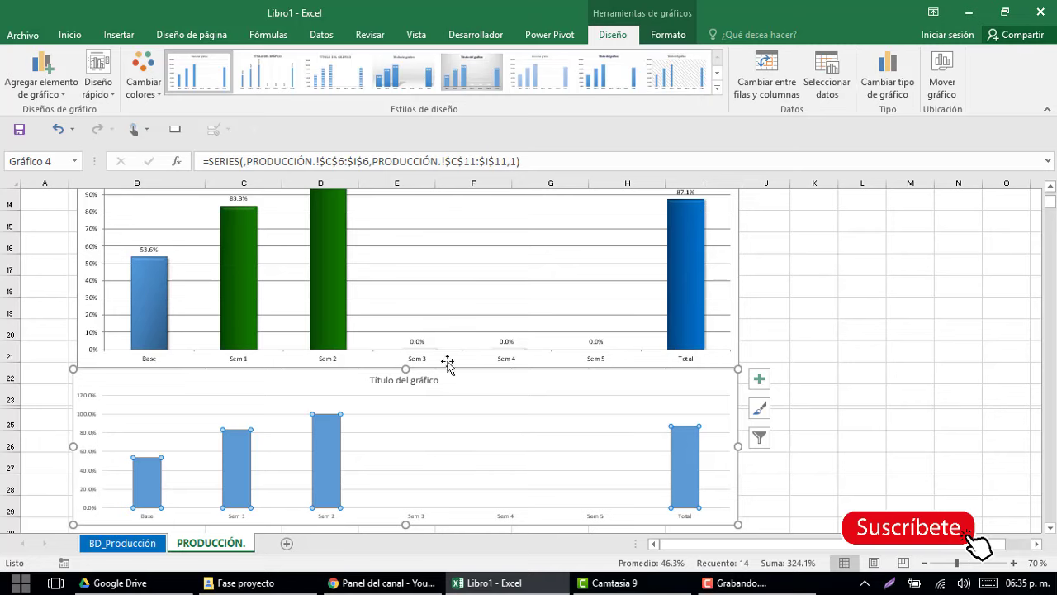
# - Fill the lower chart's bars with olive green
pyautogui.click(666, 37)
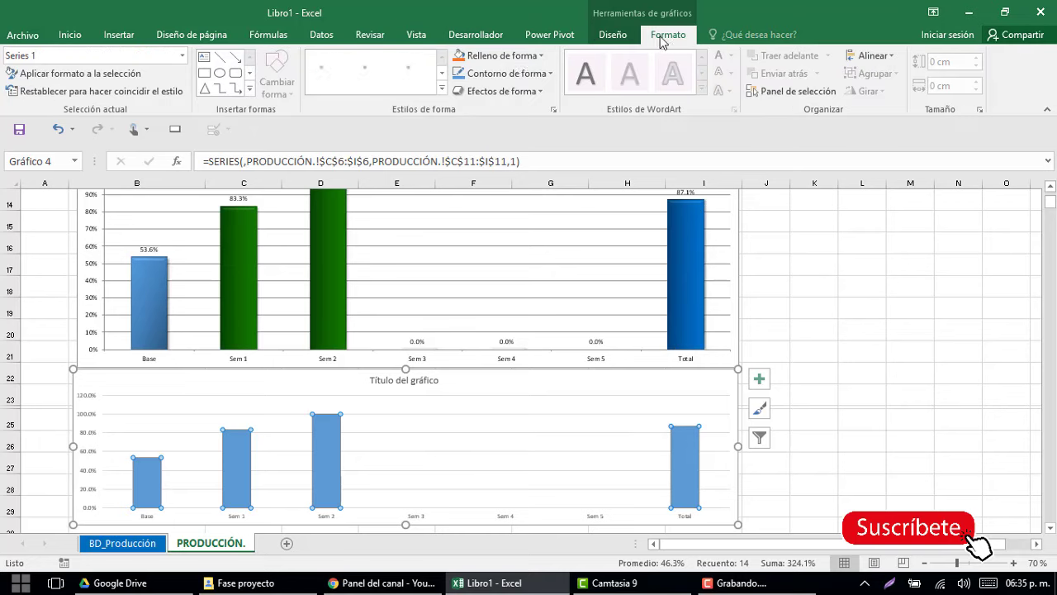
pyautogui.click(501, 56)
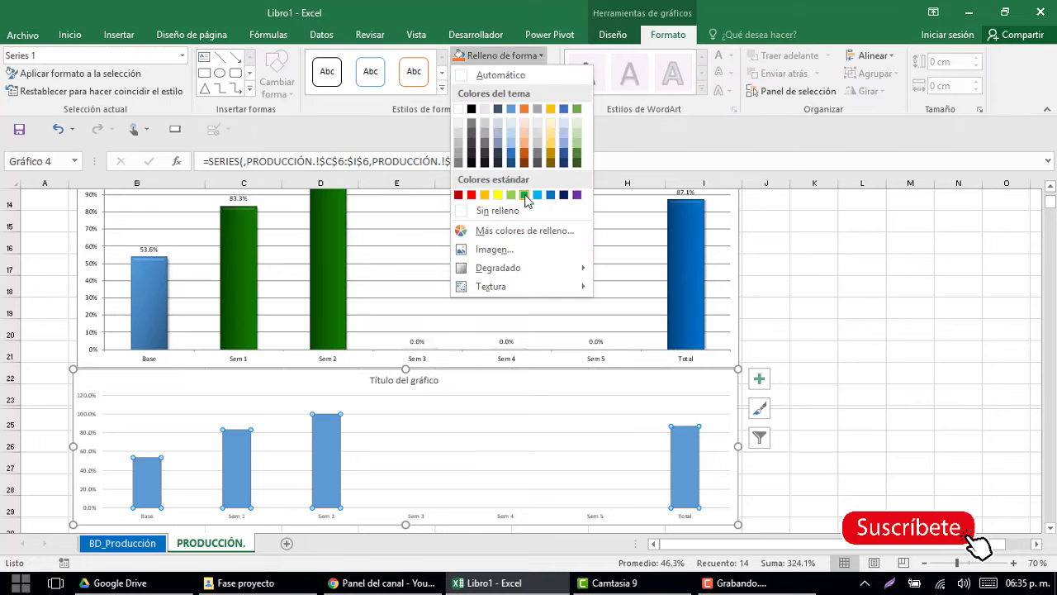
pyautogui.click(524, 195)
pyautogui.click(537, 55)
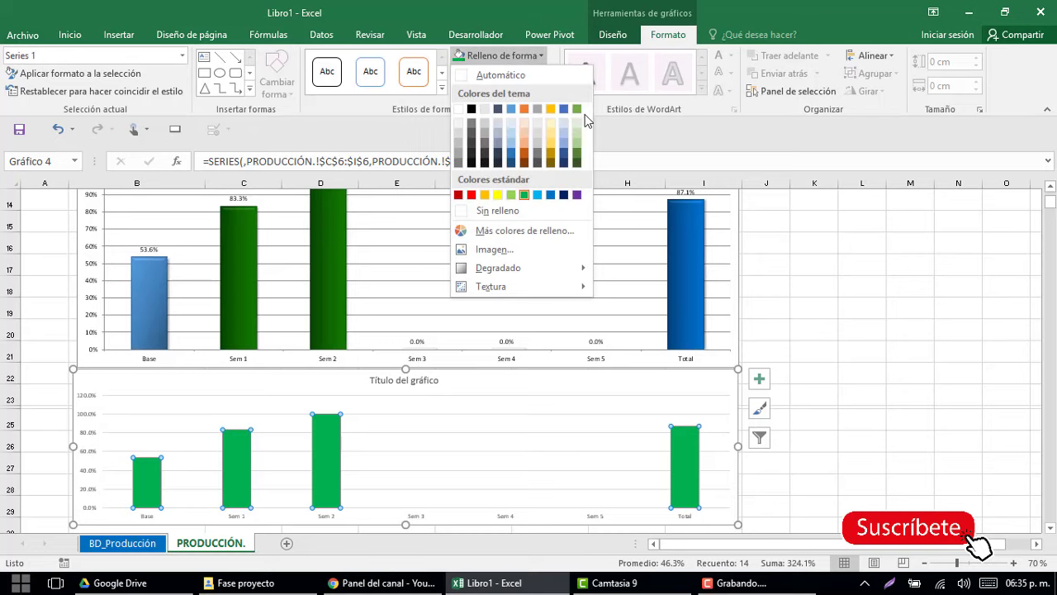
pyautogui.click(578, 154)
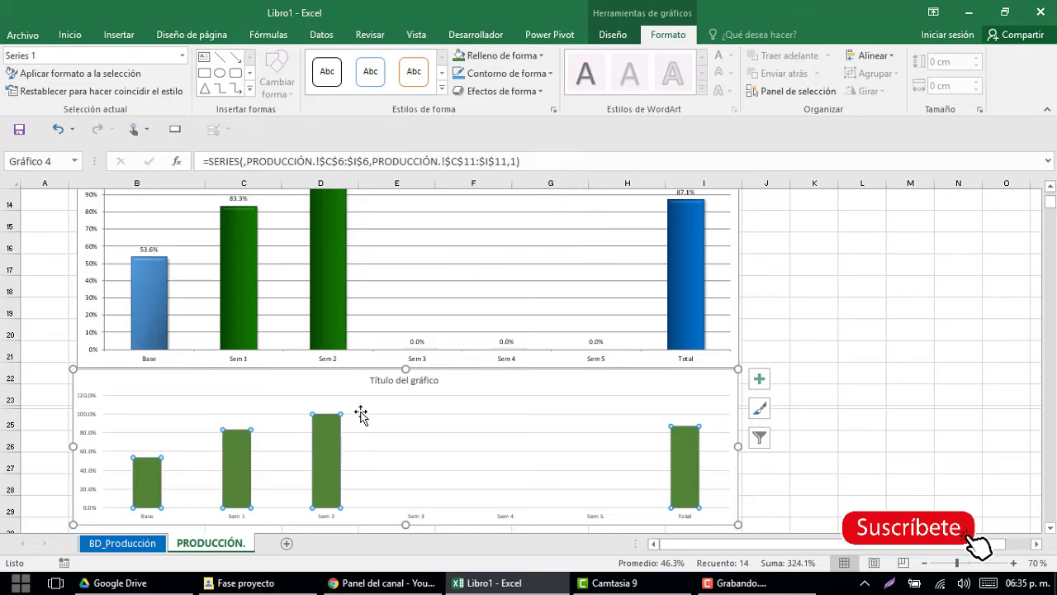
# - Make the Base and Total bars light blue
pyautogui.click(144, 493)
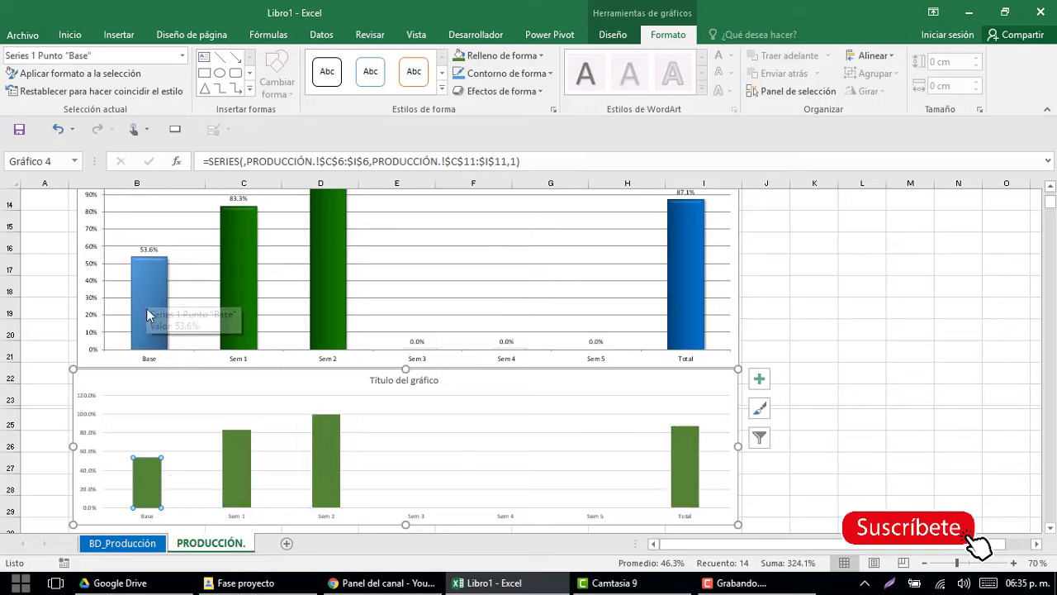
pyautogui.click(496, 58)
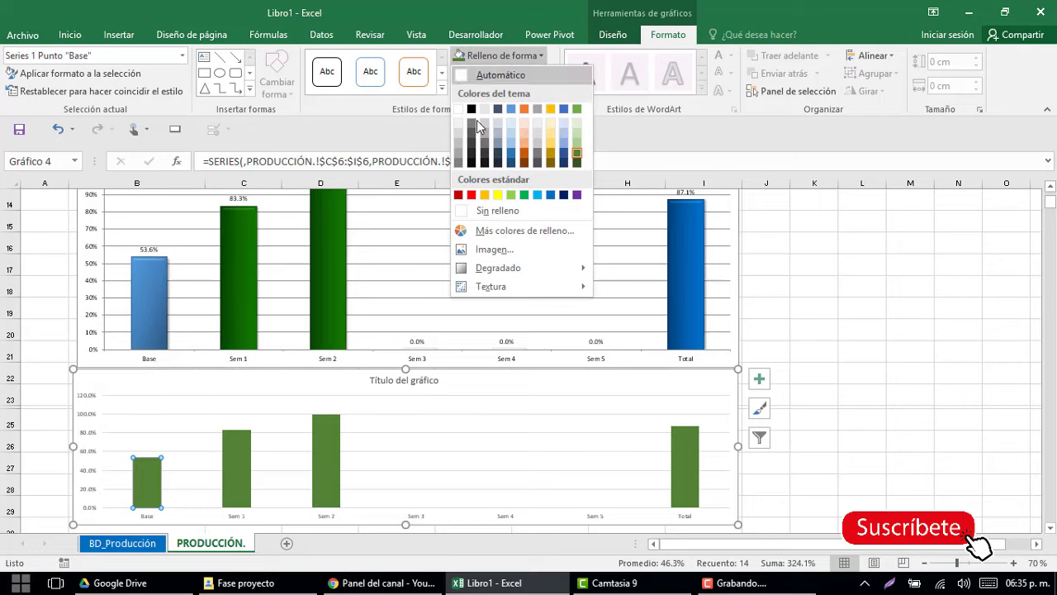
pyautogui.click(538, 195)
pyautogui.click(671, 455)
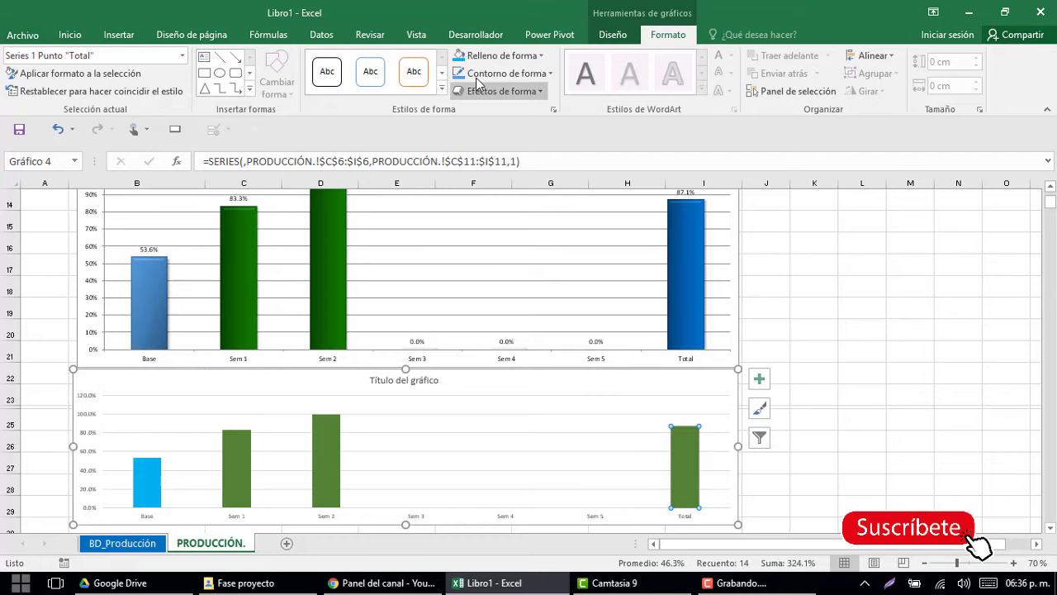
pyautogui.click(457, 58)
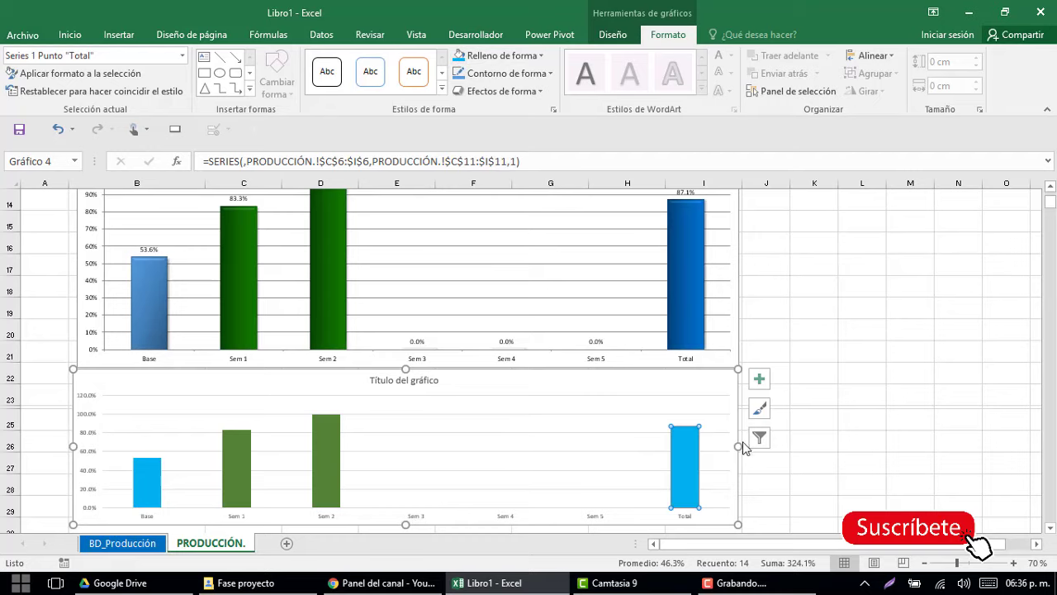
pyautogui.click(825, 467)
# - Add percentage data labels to the lower chart's bars
pyautogui.click(332, 450)
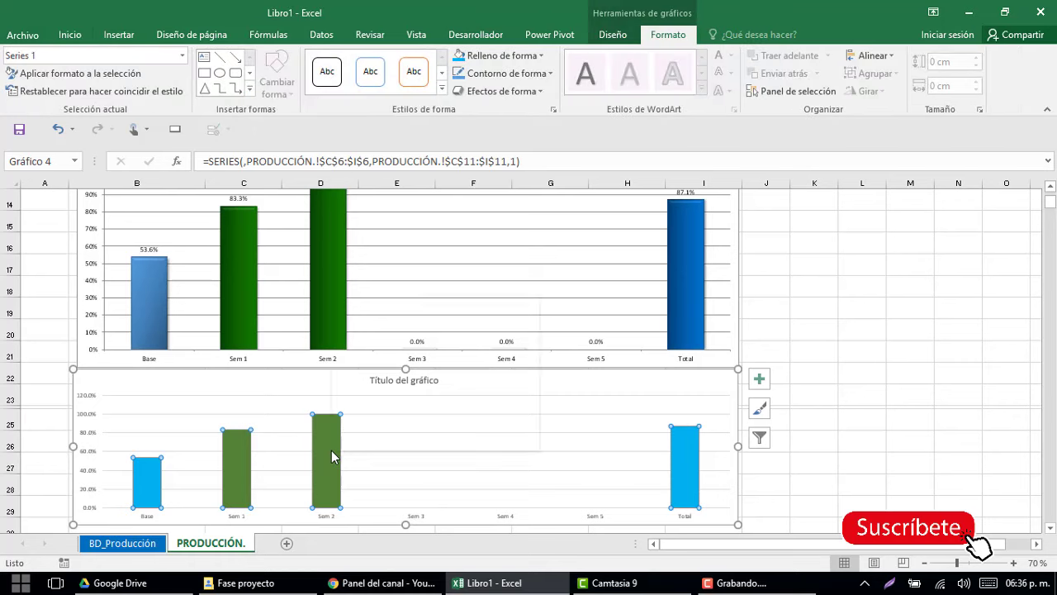
pyautogui.rightClick(331, 450)
pyautogui.moveTo(411, 402)
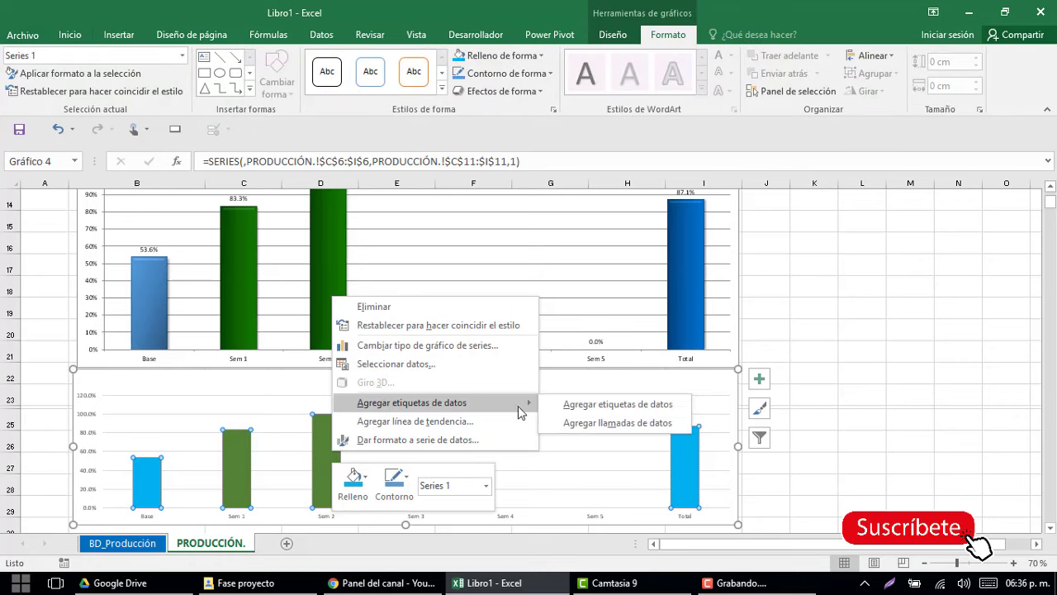
pyautogui.click(589, 410)
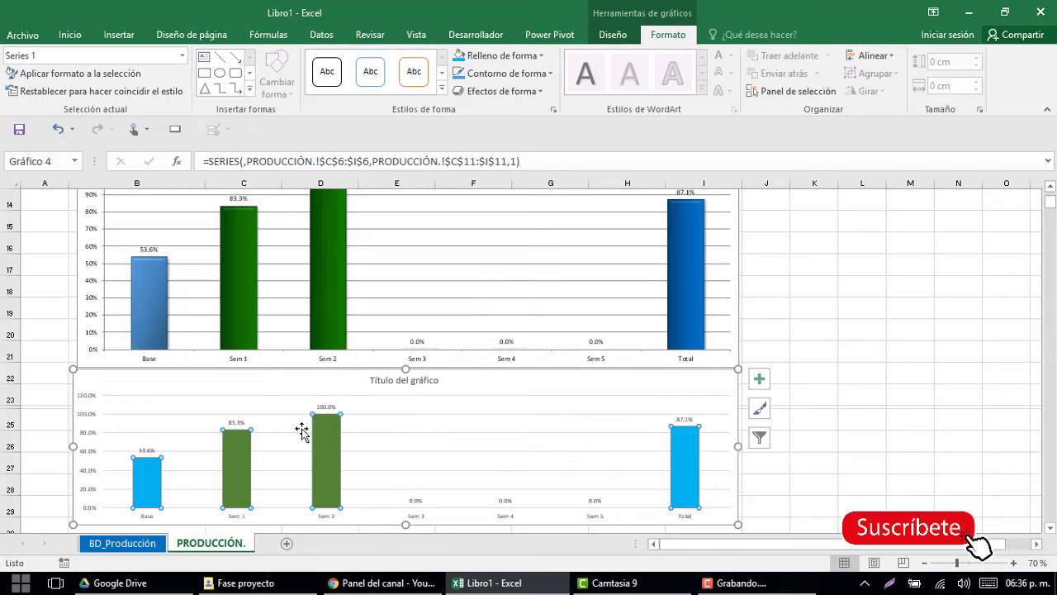
pyautogui.scroll(-1, 77, 446)
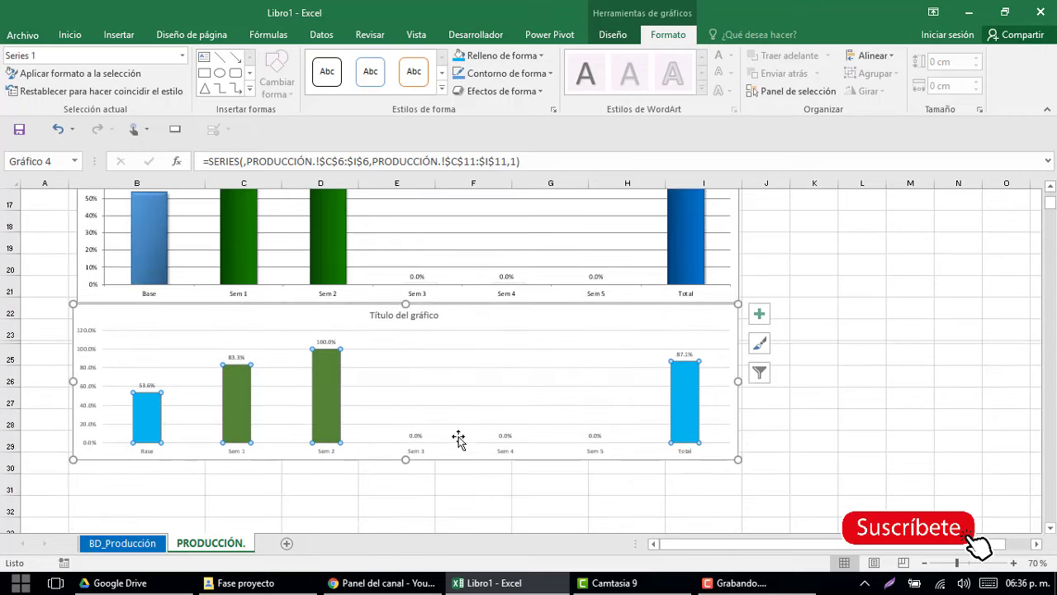
pyautogui.scroll(1, 420, 459)
pyautogui.scroll(2, 420, 459)
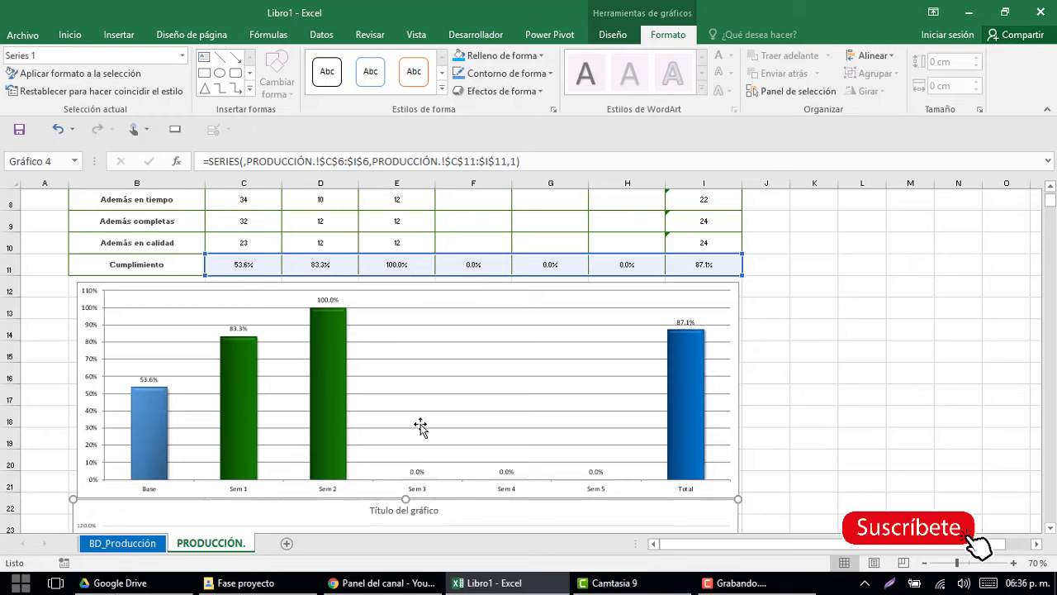
pyautogui.scroll(3, 420, 424)
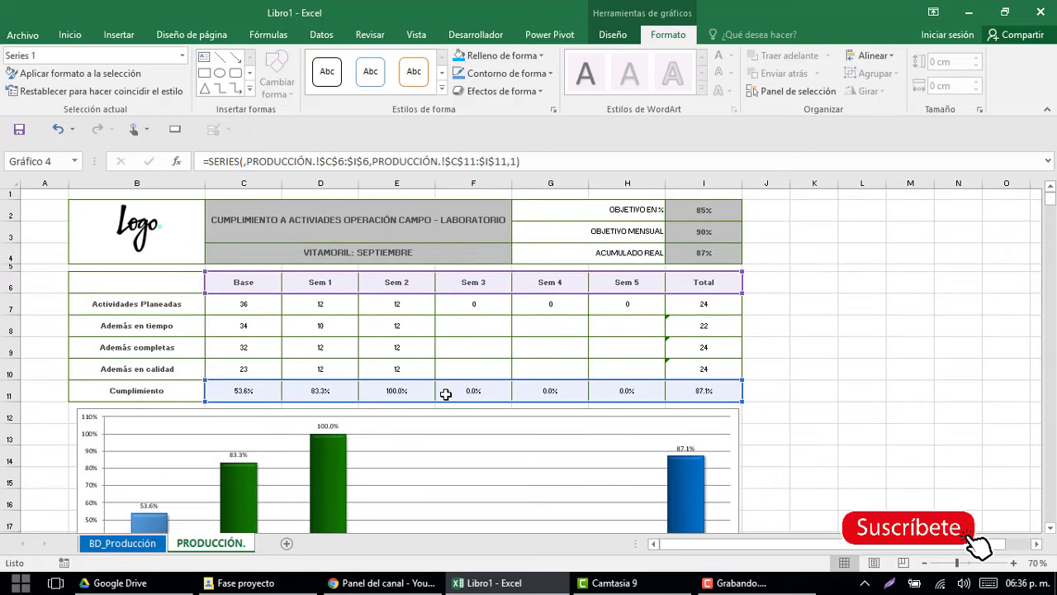
# - Switch to BD_Producción and check the Fecha, Área and Nombre de responsable columns
pyautogui.click(147, 550)
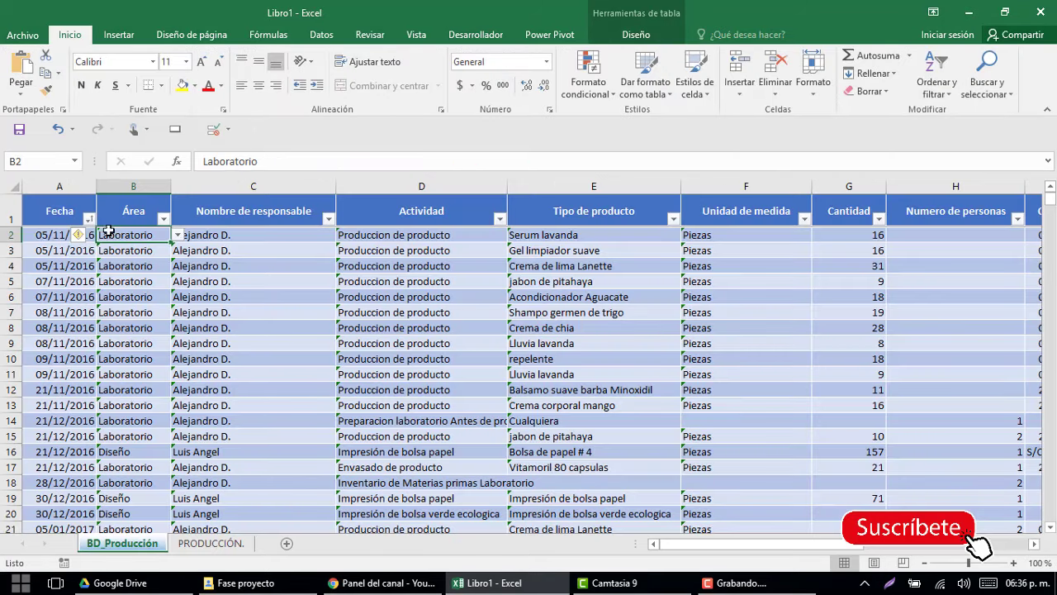
pyautogui.click(131, 212)
pyautogui.press('Left')
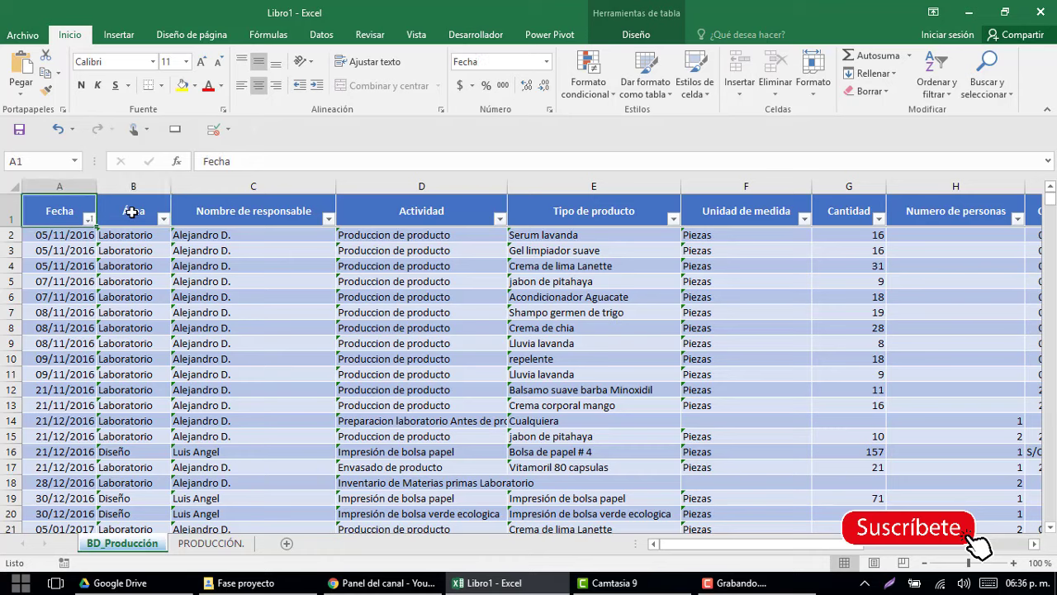
pyautogui.press('Down')
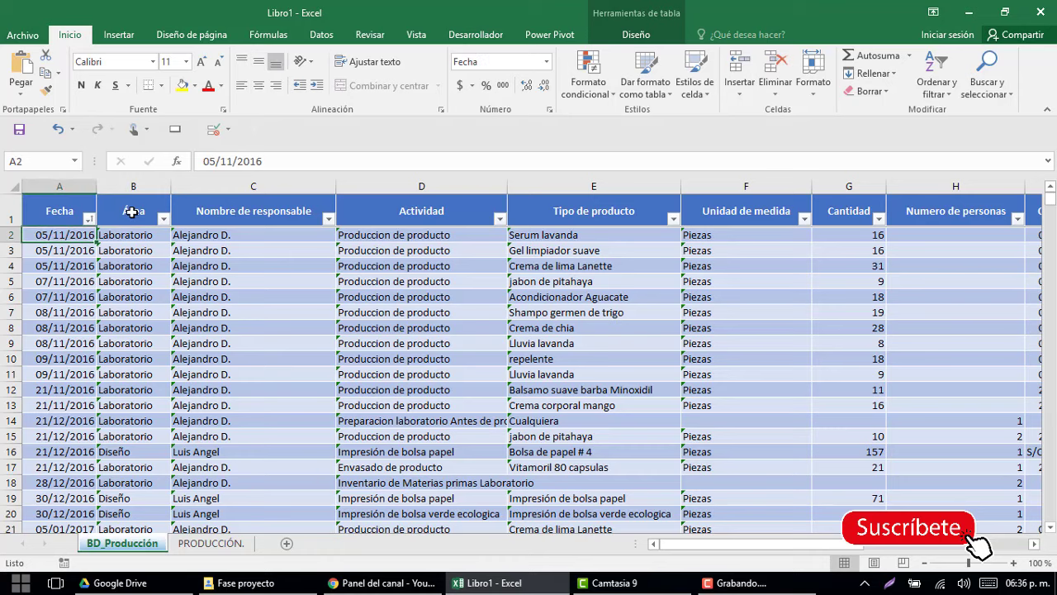
pyautogui.press('Up')
pyautogui.press('Right')
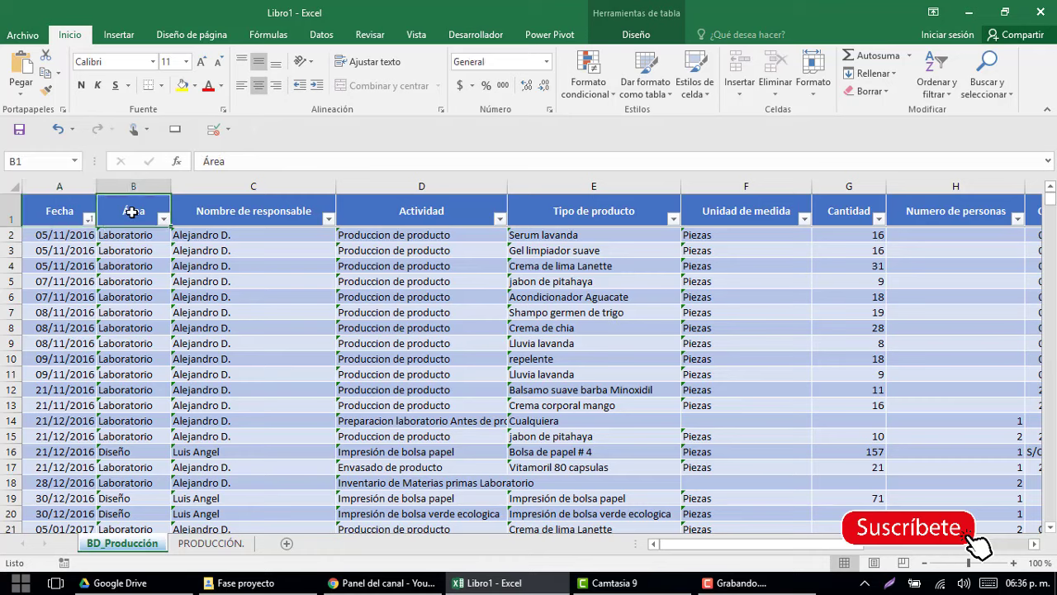
pyautogui.press('Right')
pyautogui.press('Down')
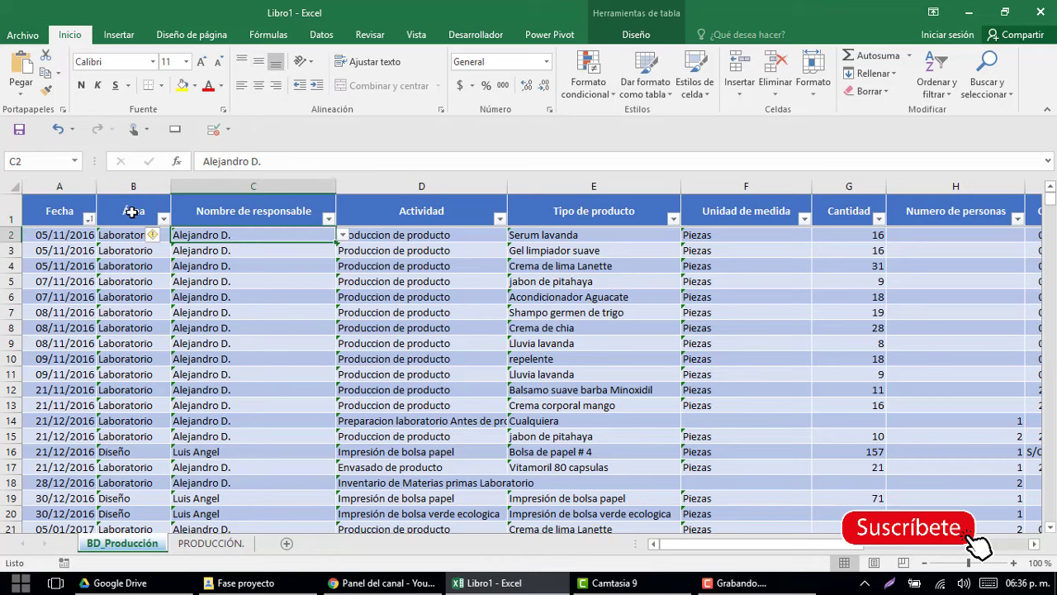
pyautogui.press('Up')
# - Move across the Actividad, Tipo de producto, Cantidad, Numero de personas and Caducidad headers
pyautogui.press('Right')
pyautogui.press('Right')
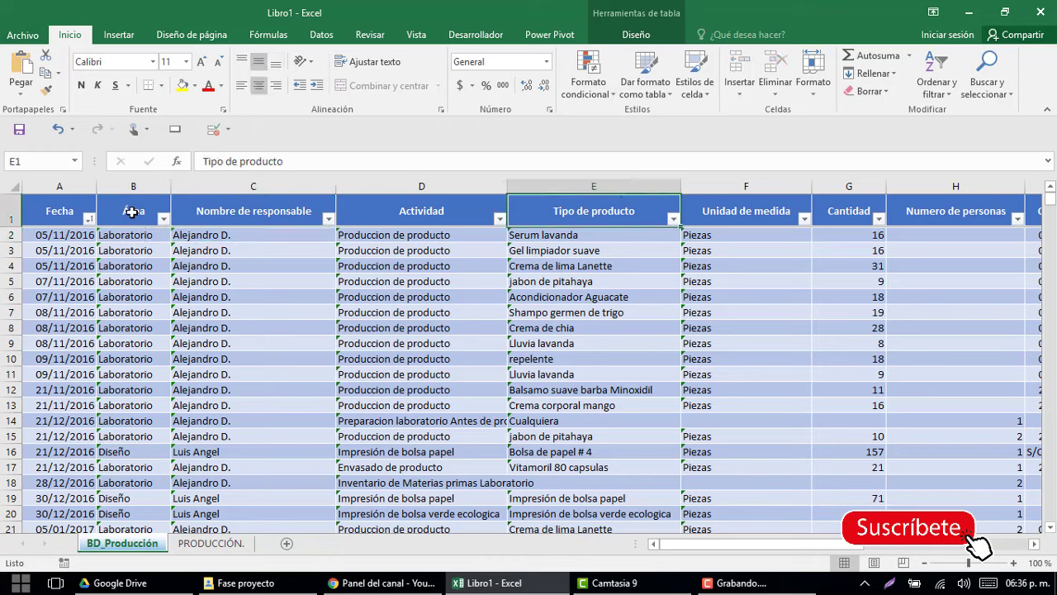
pyautogui.press('Right')
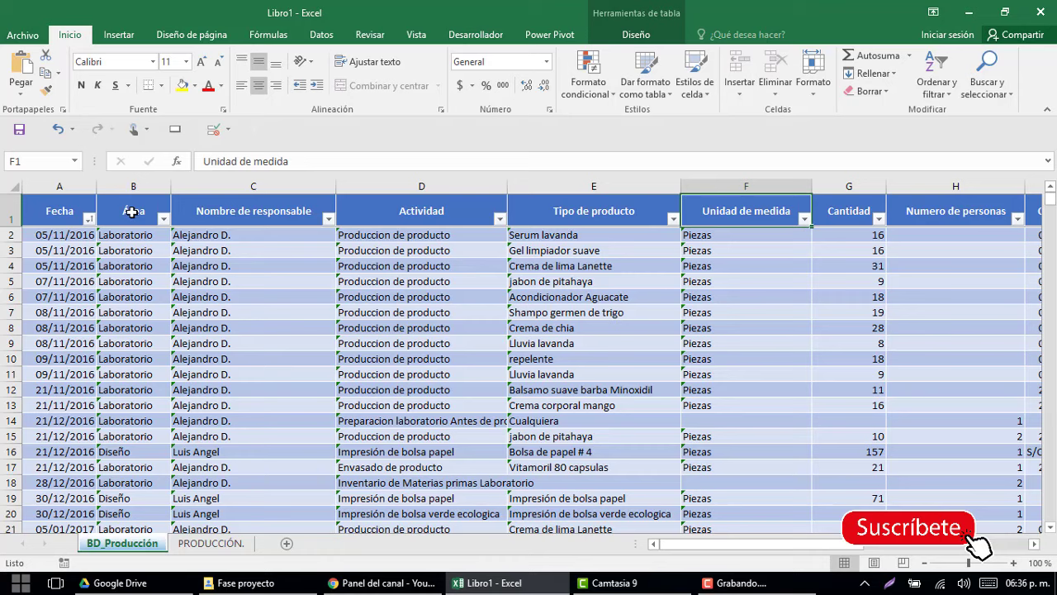
pyautogui.press('Right')
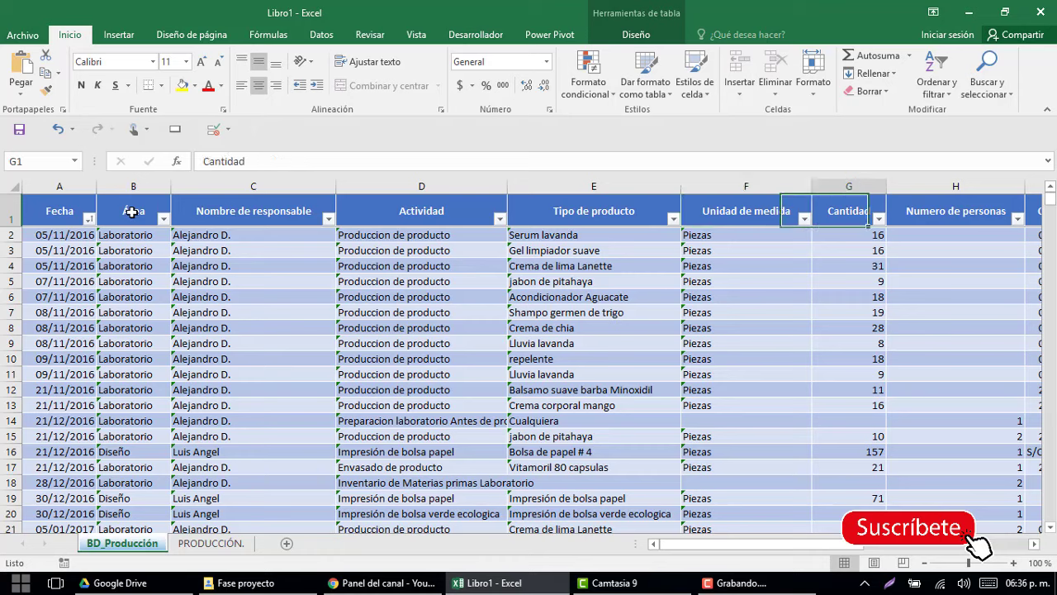
pyautogui.press('Right')
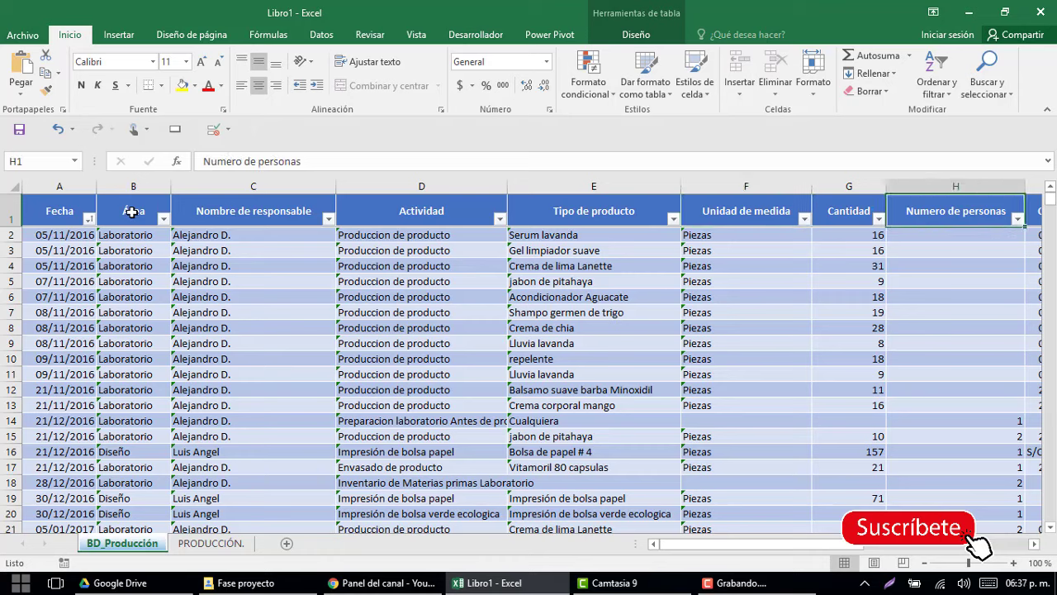
pyautogui.press('Left')
pyautogui.press('Right')
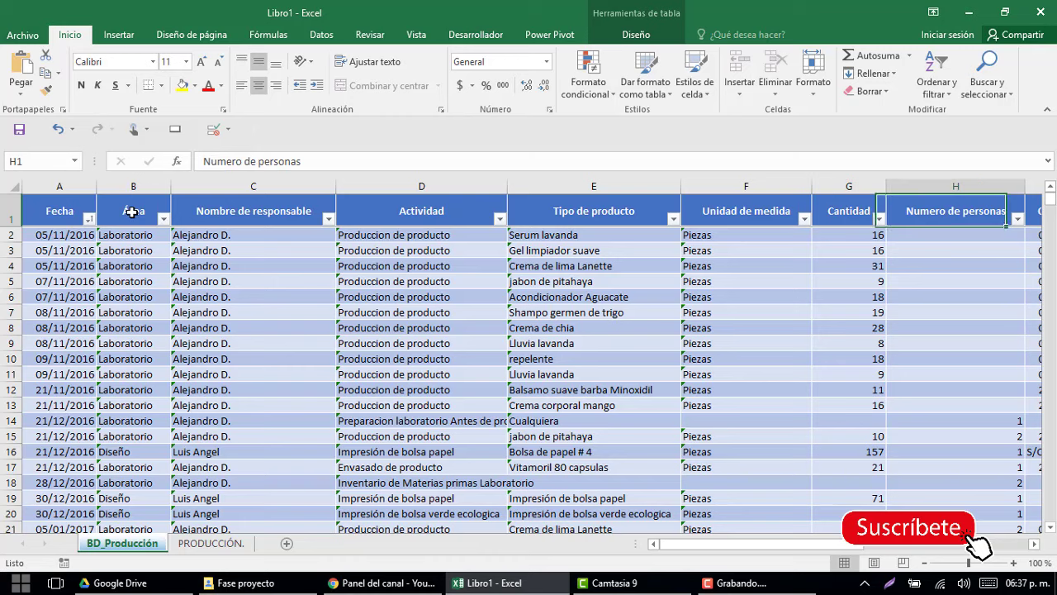
pyautogui.press('Right')
pyautogui.press('Left')
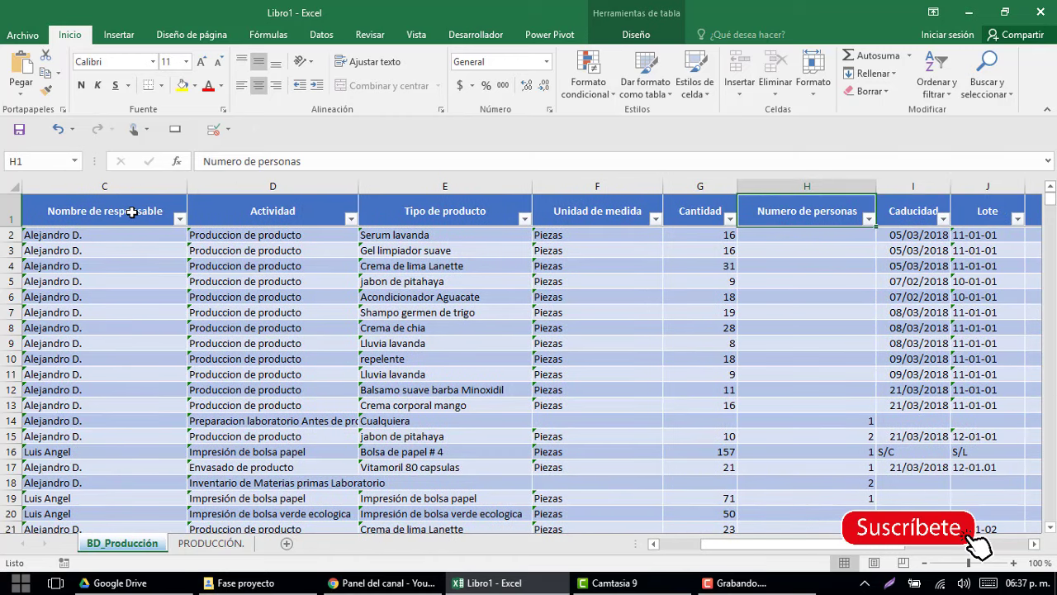
pyautogui.press('Right')
pyautogui.press('Right')
pyautogui.press('Right')
pyautogui.press('Right')
pyautogui.press('Left')
pyautogui.press('Left')
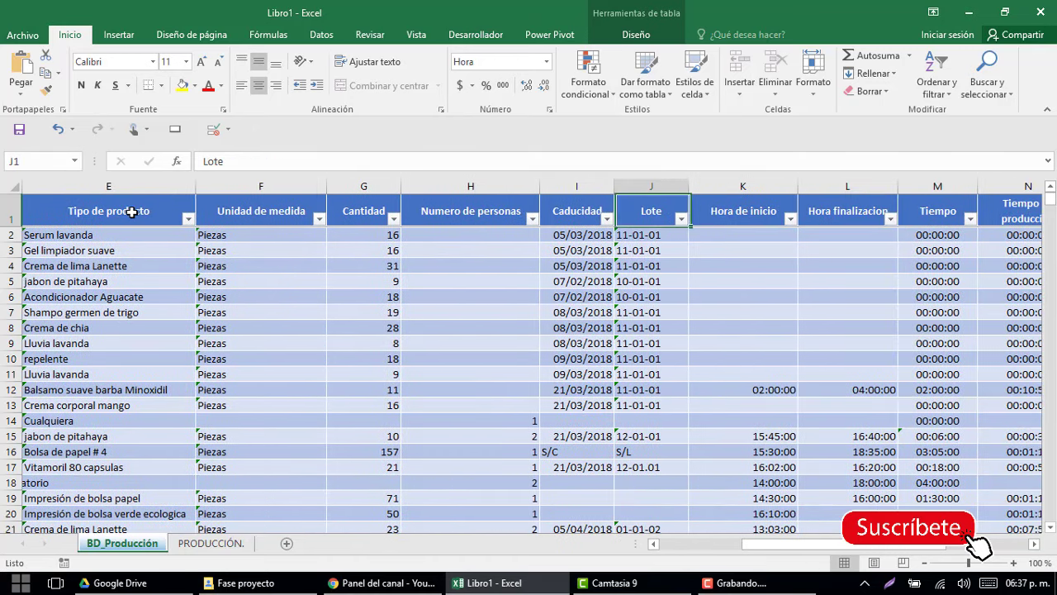
pyautogui.press('Left')
pyautogui.press('Left')
pyautogui.press('Right')
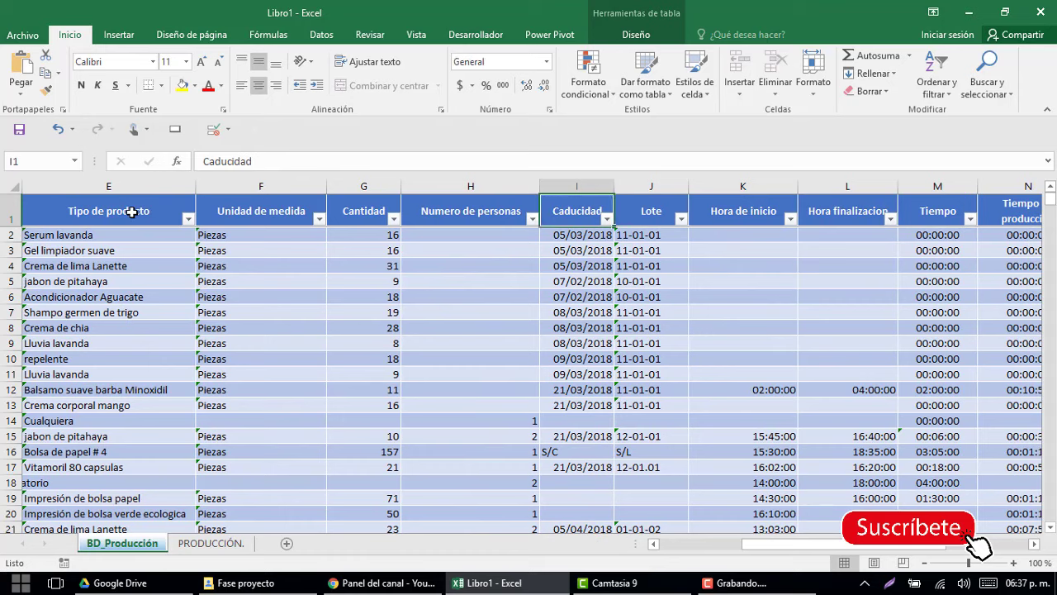
pyautogui.press('Right')
pyautogui.press('Right')
pyautogui.press('Left')
pyautogui.press('Right')
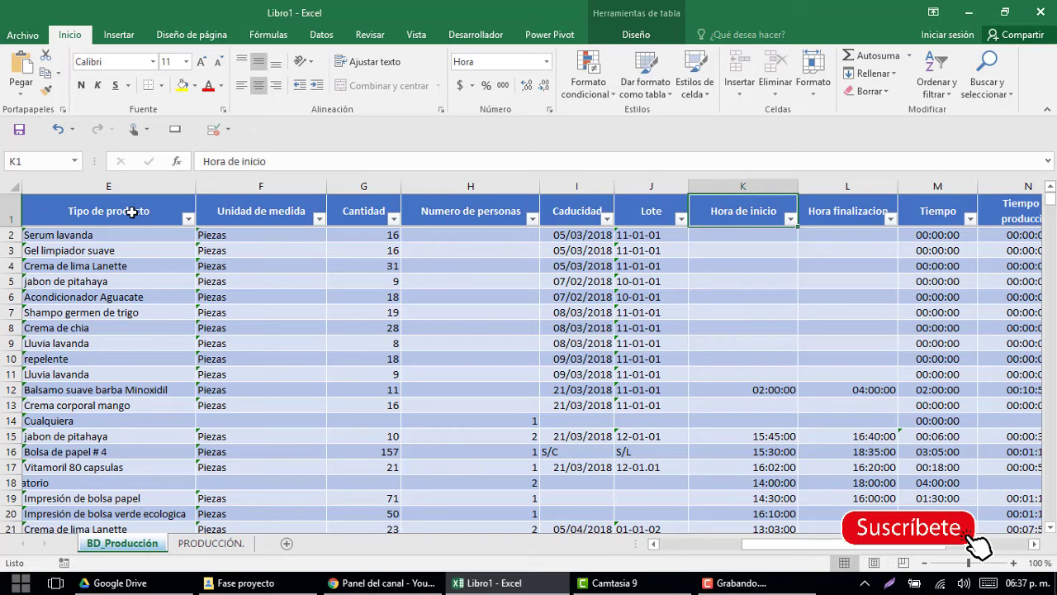
pyautogui.press('Right')
pyautogui.press('Left')
pyautogui.press('Right')
pyautogui.press('Right')
pyautogui.press('Right')
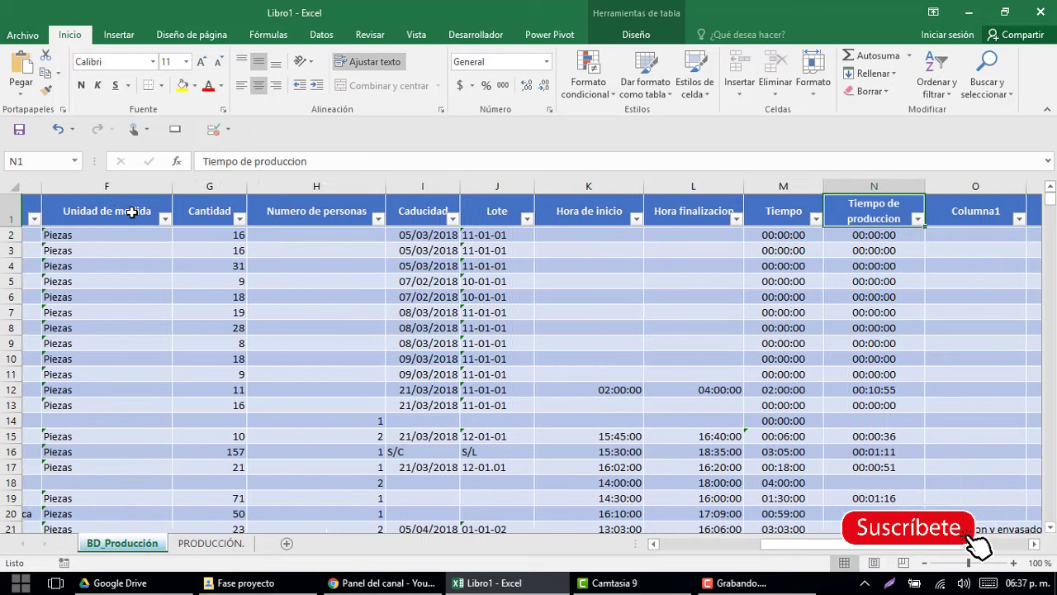
pyautogui.press('Left')
pyautogui.press('Left')
pyautogui.press('Left')
pyautogui.press('Right')
pyautogui.press('Right')
pyautogui.press('Right')
pyautogui.press('Right')
pyautogui.press('Right')
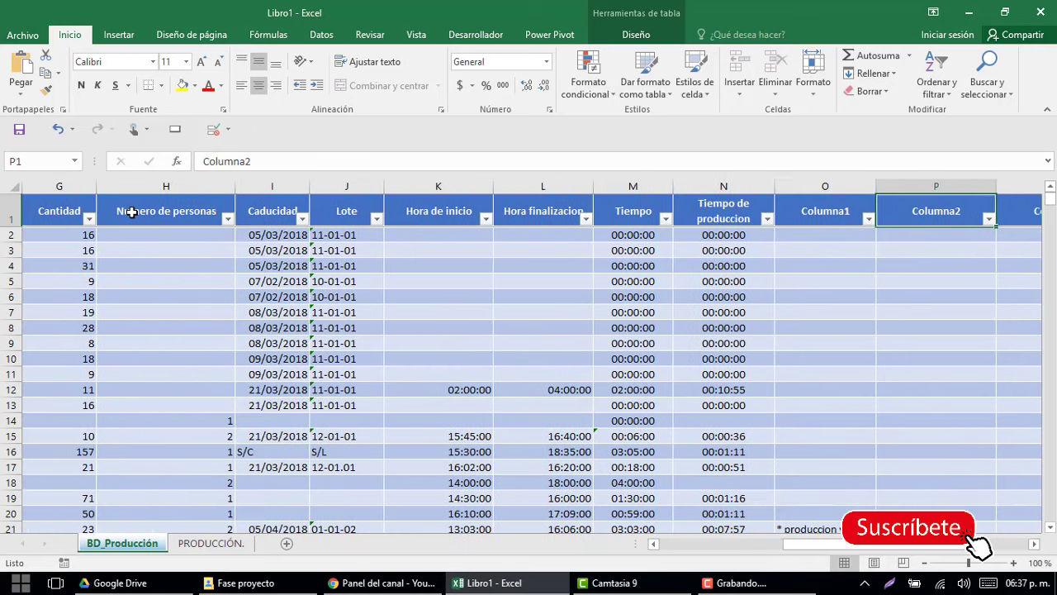
pyautogui.press('Left')
pyautogui.press('Left')
pyautogui.press('Left')
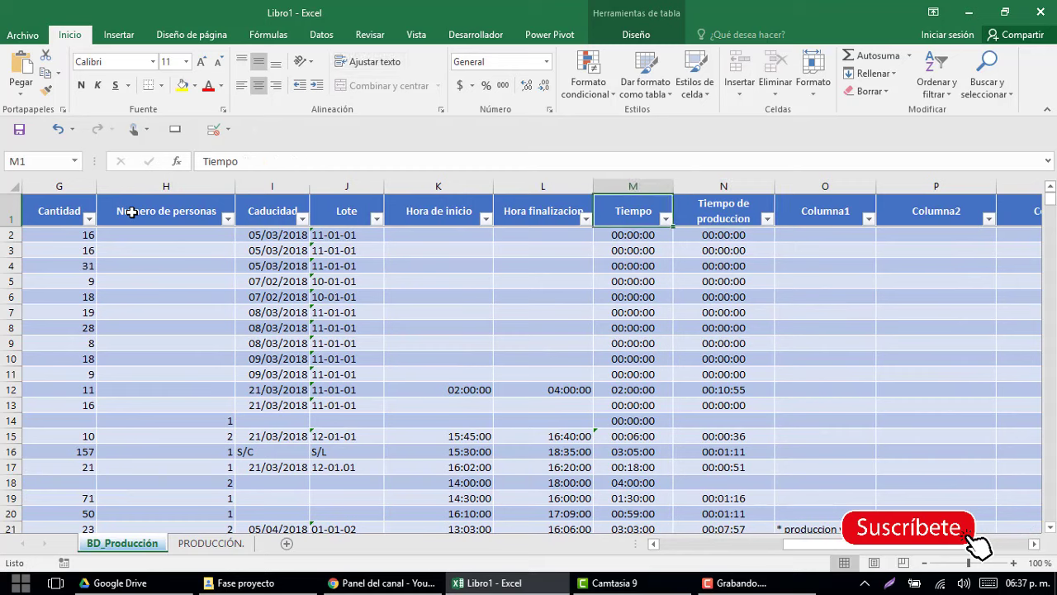
pyautogui.press('Right')
pyautogui.press('Down')
pyautogui.press('Down')
pyautogui.press('Down')
pyautogui.press('Down')
pyautogui.press('Down')
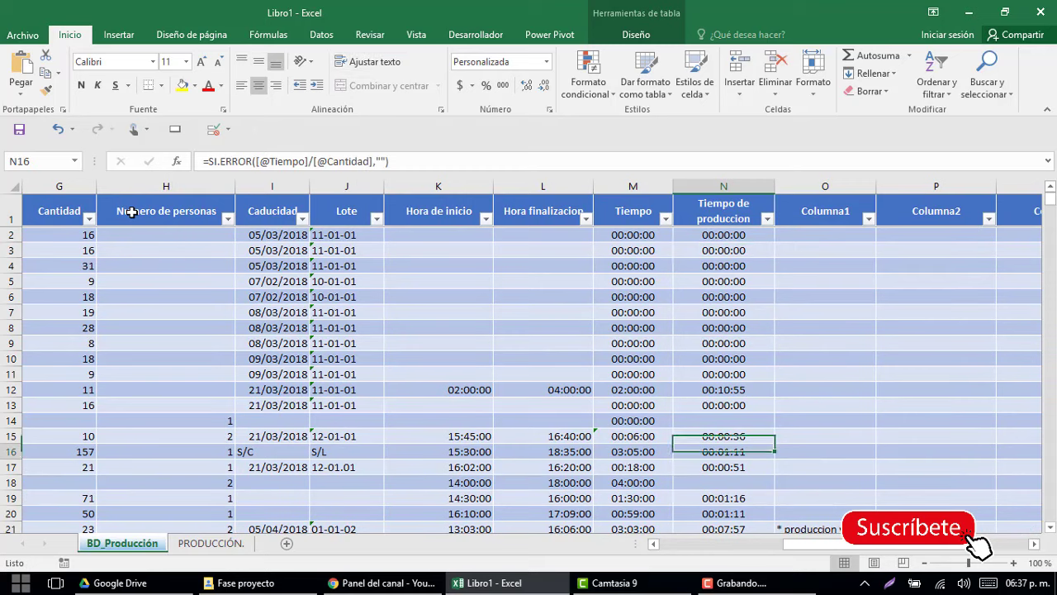
pyautogui.press('Left')
pyautogui.press('Up')
pyautogui.press('Up')
pyautogui.press('Up')
pyautogui.press('Up')
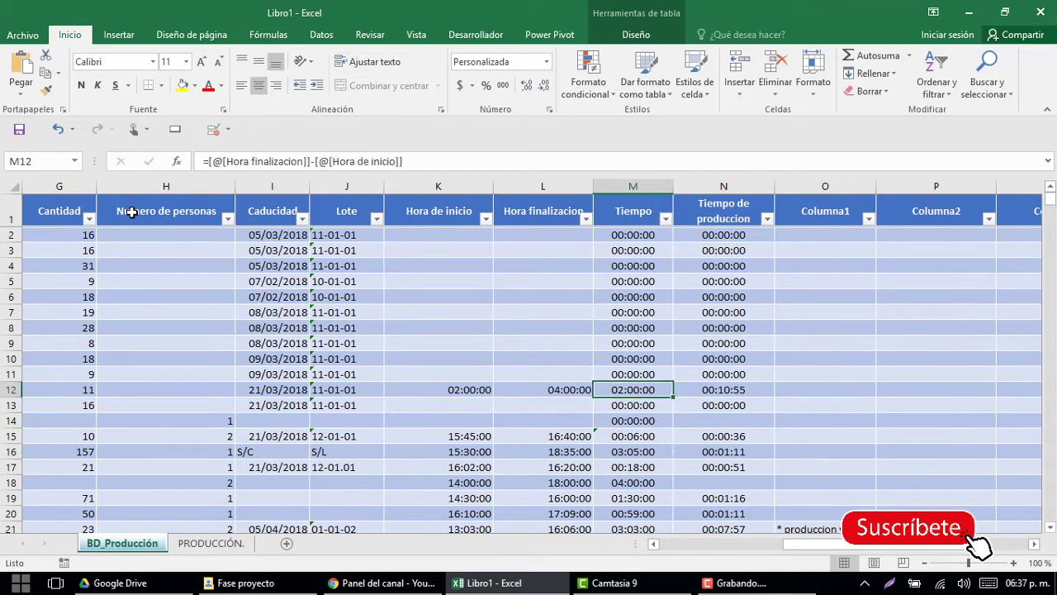
pyautogui.press('Left')
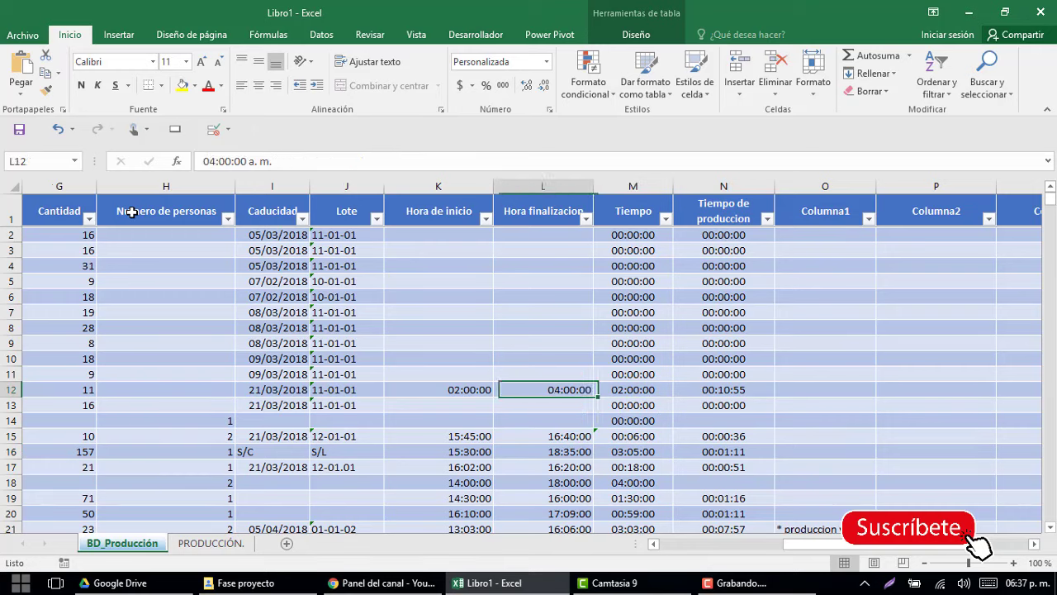
pyautogui.press('Left')
pyautogui.press('Right')
pyautogui.press('Right')
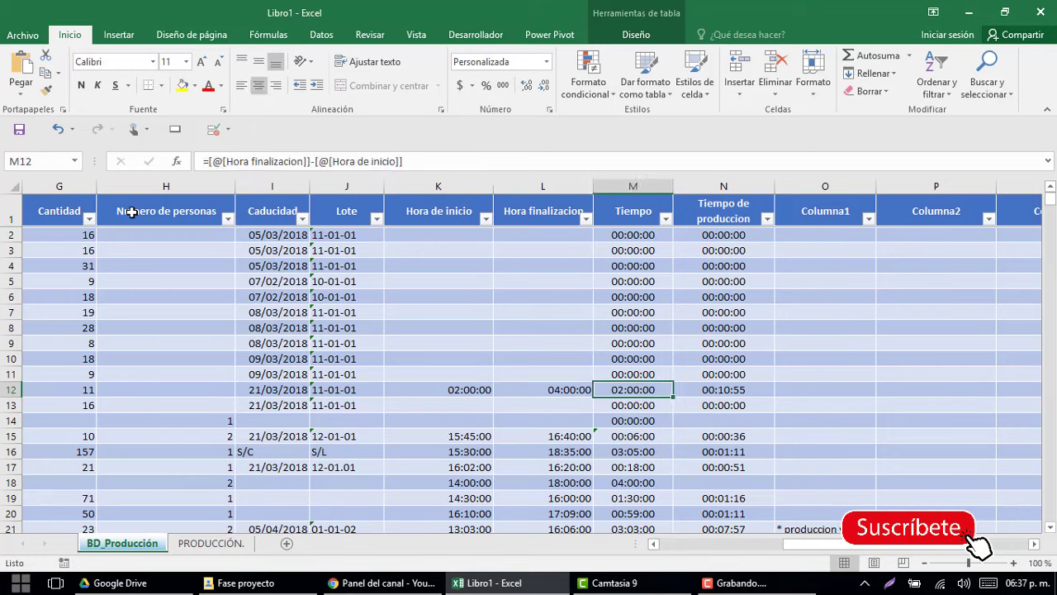
pyautogui.press('Right')
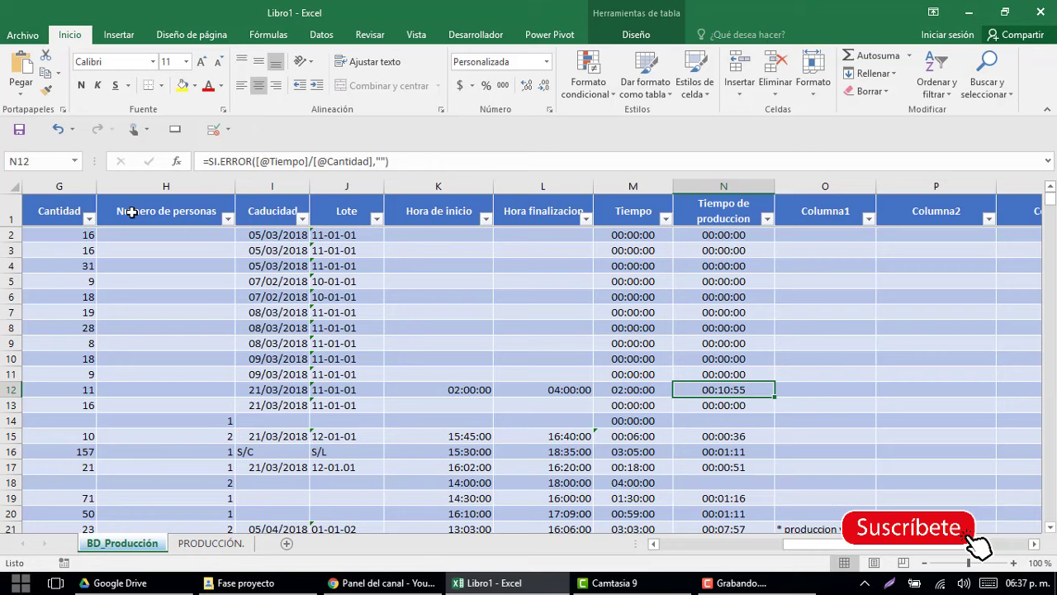
pyautogui.press('Right')
pyautogui.press('Left')
pyautogui.press('Down')
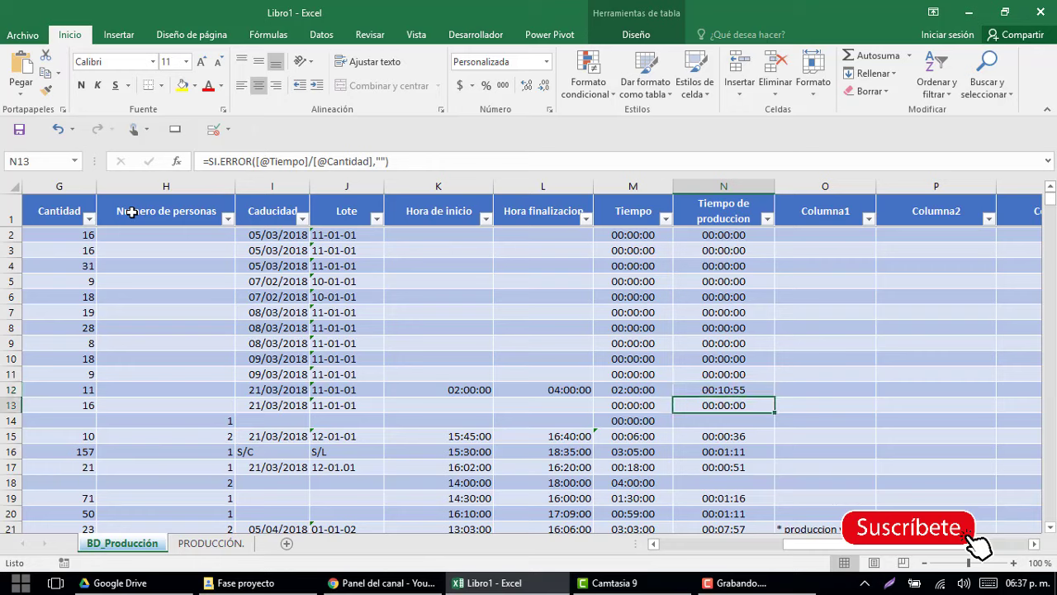
pyautogui.press('Down')
pyautogui.press('Down')
pyautogui.press('Down')
pyautogui.press('Up')
pyautogui.press('Up')
pyautogui.press('Up')
pyautogui.press('Up')
pyautogui.press('Right')
pyautogui.press('Right')
pyautogui.press('Right')
pyautogui.press('Right')
pyautogui.press('Right')
pyautogui.press('Left')
pyautogui.press('Left')
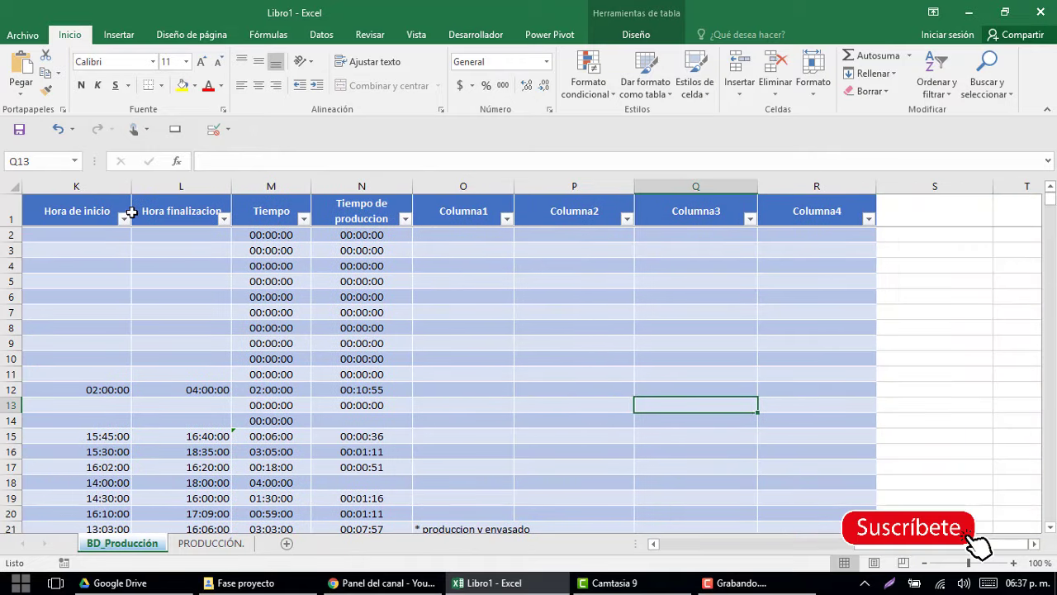
pyautogui.press('Left')
pyautogui.press('Left')
pyautogui.press('Left')
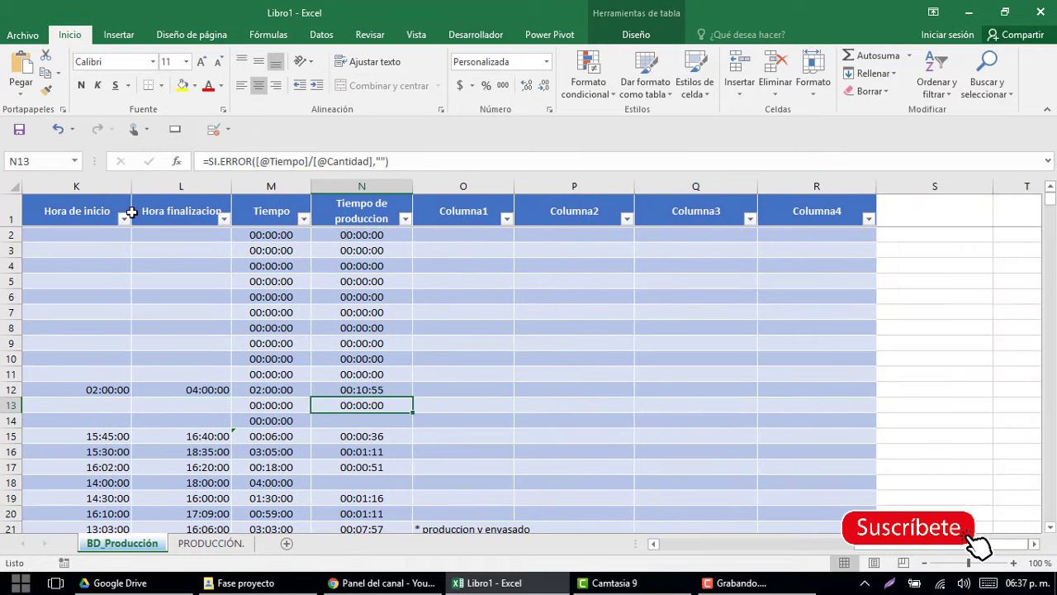
pyautogui.press('Left')
pyautogui.hotkey('ctrl', 'Down')
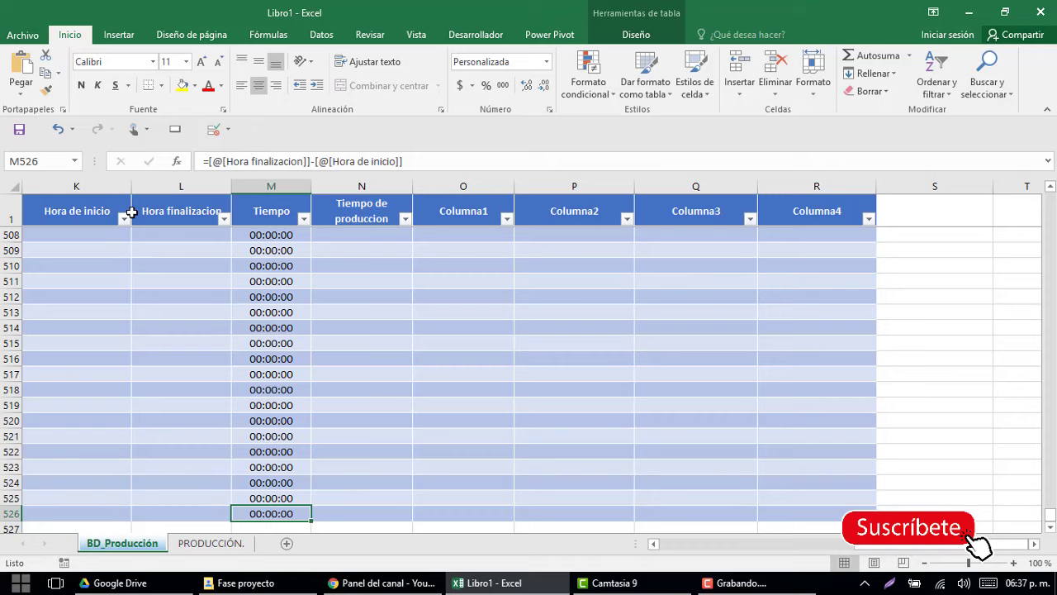
pyautogui.hotkey('ctrl', 'Up')
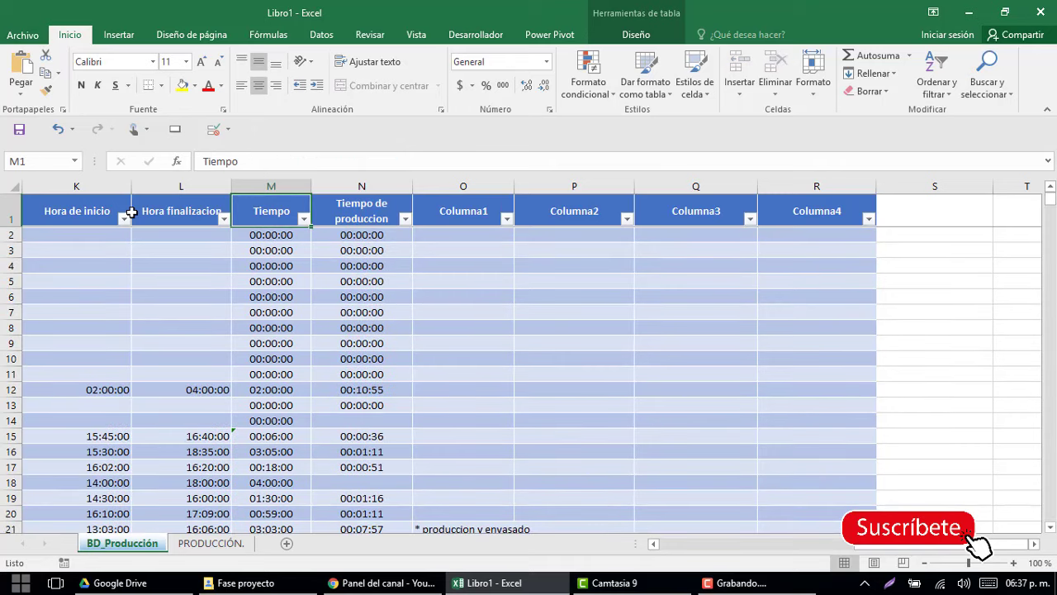
pyautogui.press('Left')
pyautogui.press('Left')
pyautogui.press('Left')
pyautogui.hotkey('ctrl', 'Left')
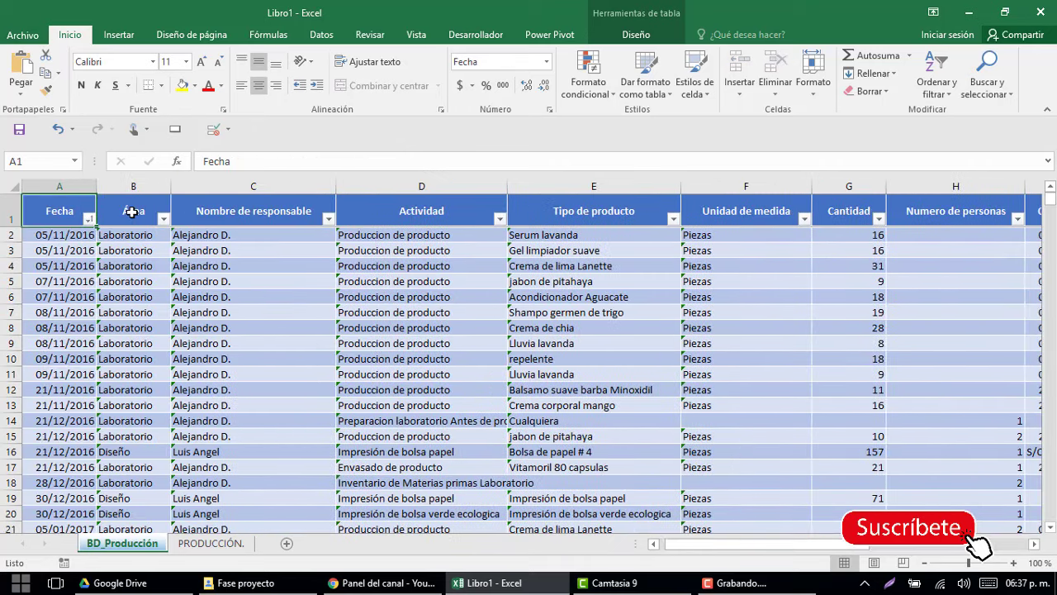
pyautogui.press('Right')
pyautogui.press('Right')
pyautogui.press('Left')
pyautogui.press('Down')
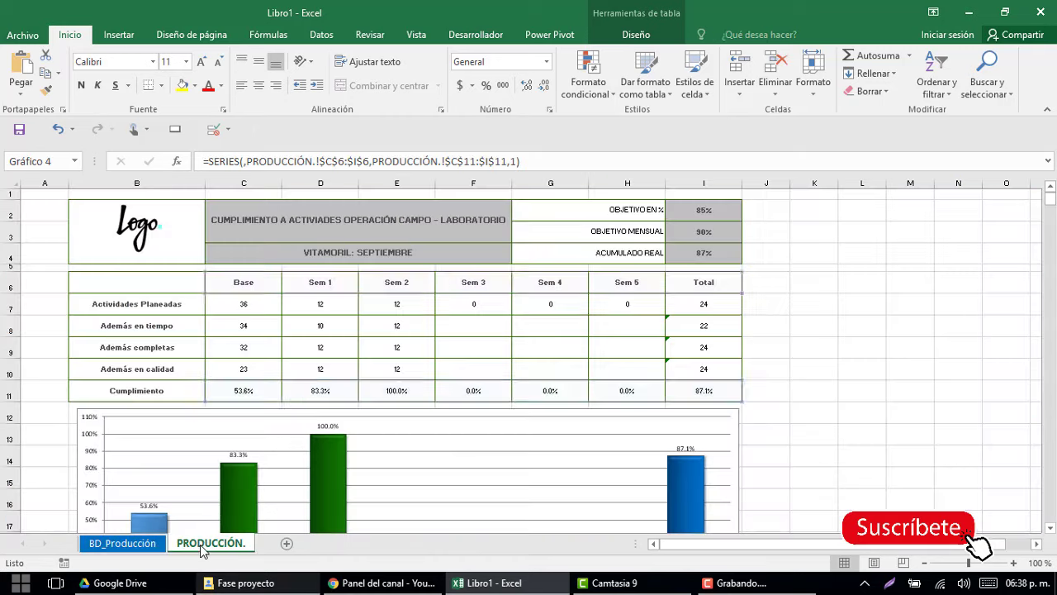
# - Switch to the PRODUCCIÓN. sheet and scroll through the compliance chart
pyautogui.click(208, 543)
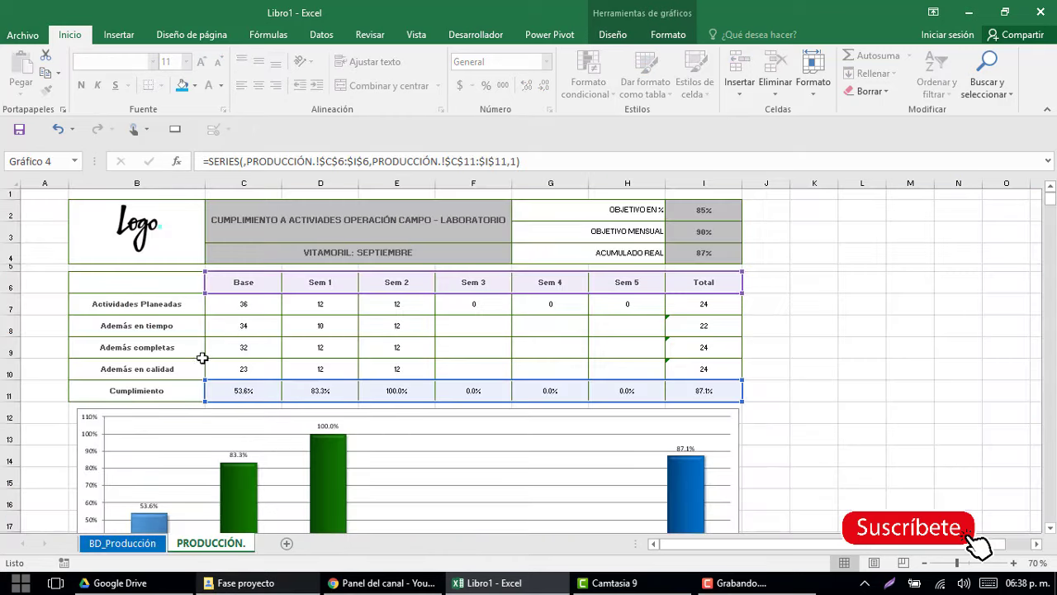
pyautogui.scroll(-1, 208, 393)
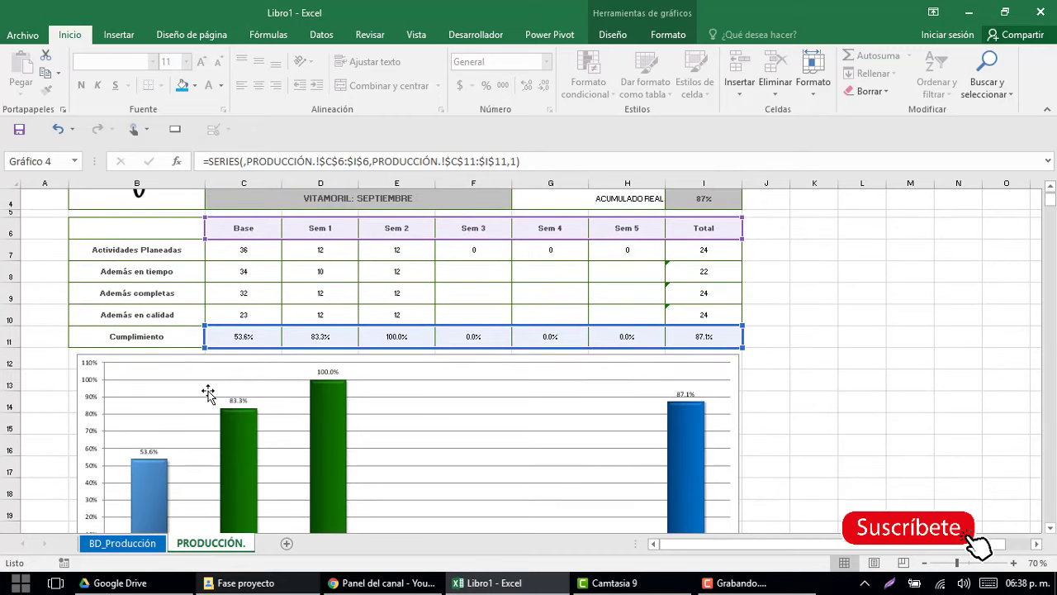
pyautogui.scroll(-1, 208, 394)
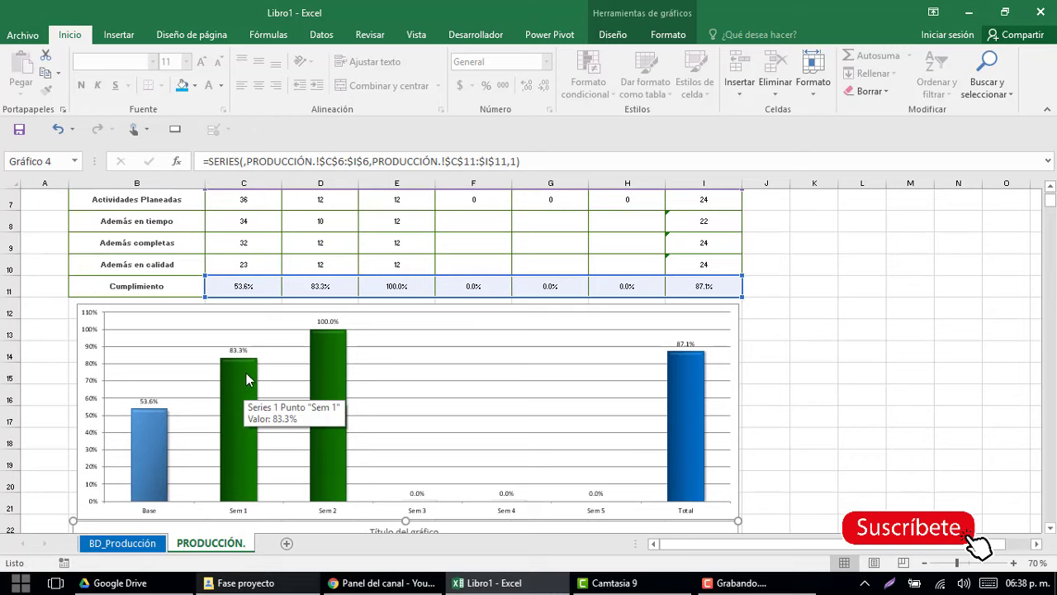
pyautogui.scroll(1, 206, 379)
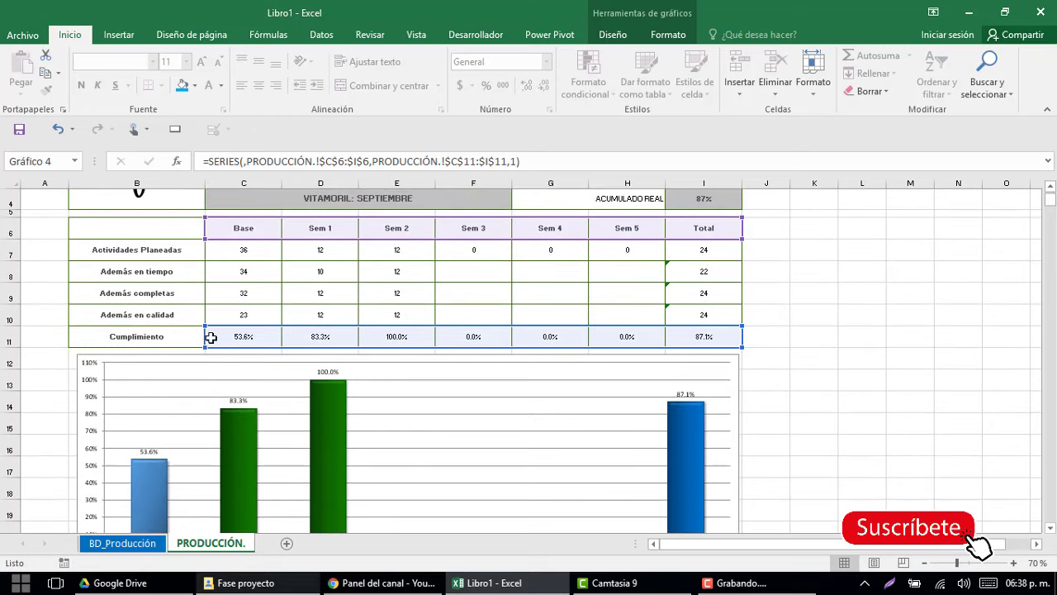
# - Select the Además en tiempo, completas and en calidad row labels in B8–B10
pyautogui.click(181, 279)
pyautogui.click(180, 290)
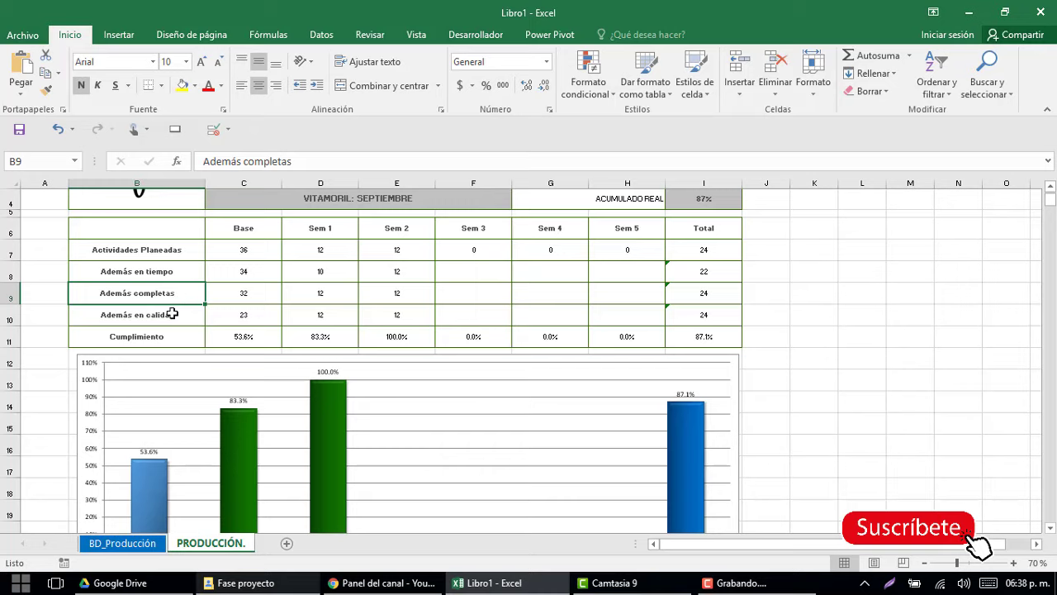
pyautogui.click(173, 313)
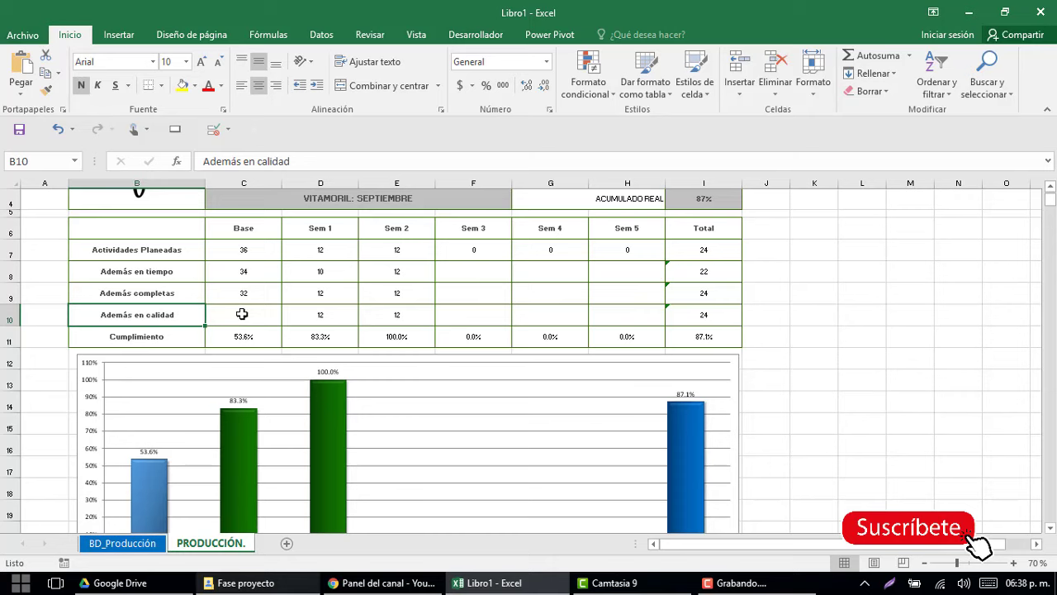
pyautogui.scroll(1, 242, 310)
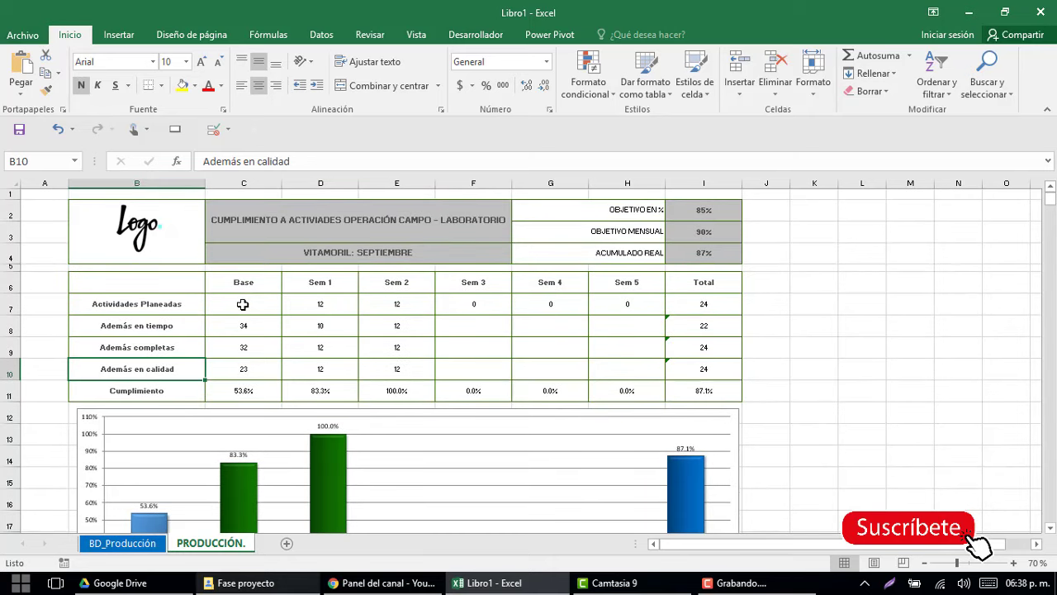